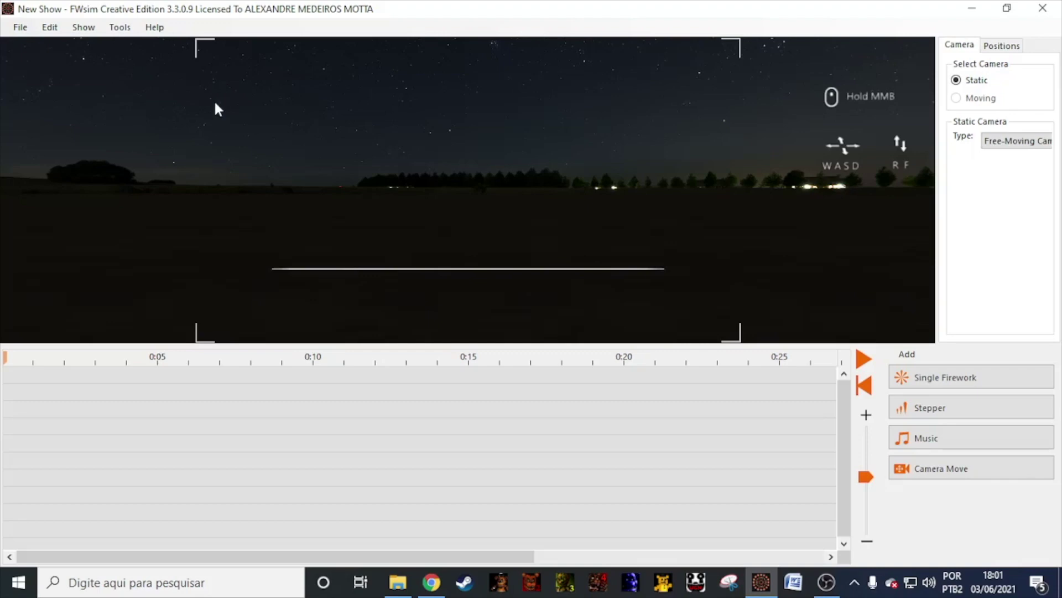
Open the Firework Editor from the Tools menu to choose a firework type.
{"action": "left_click", "coordinate": [110, 28]}
{"action": "left_click", "coordinate": [109, 28]}
{"action": "left_click", "coordinate": [119, 28]}
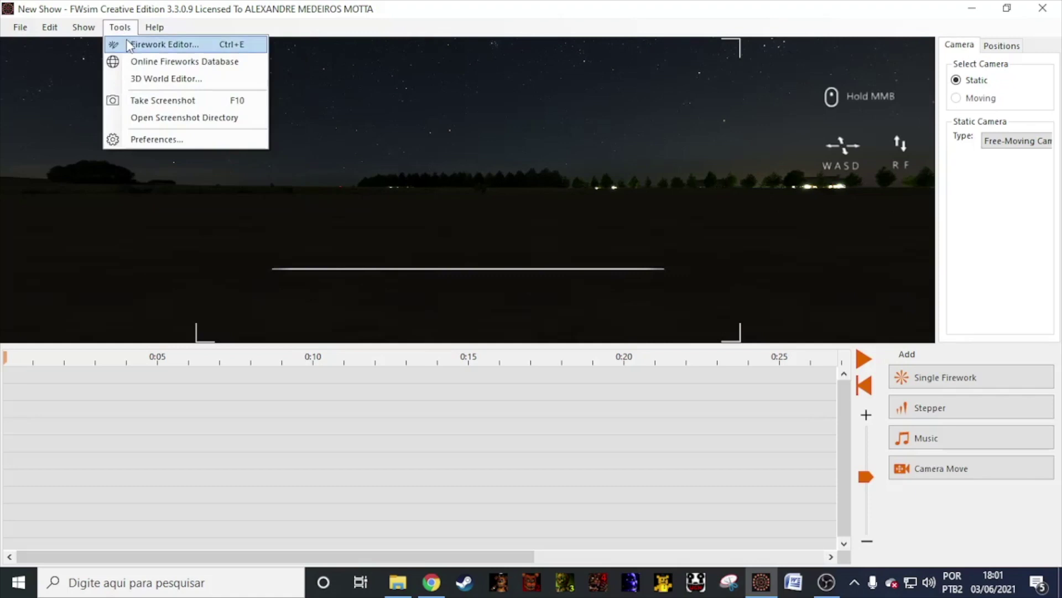
{"action": "left_click", "coordinate": [128, 45]}
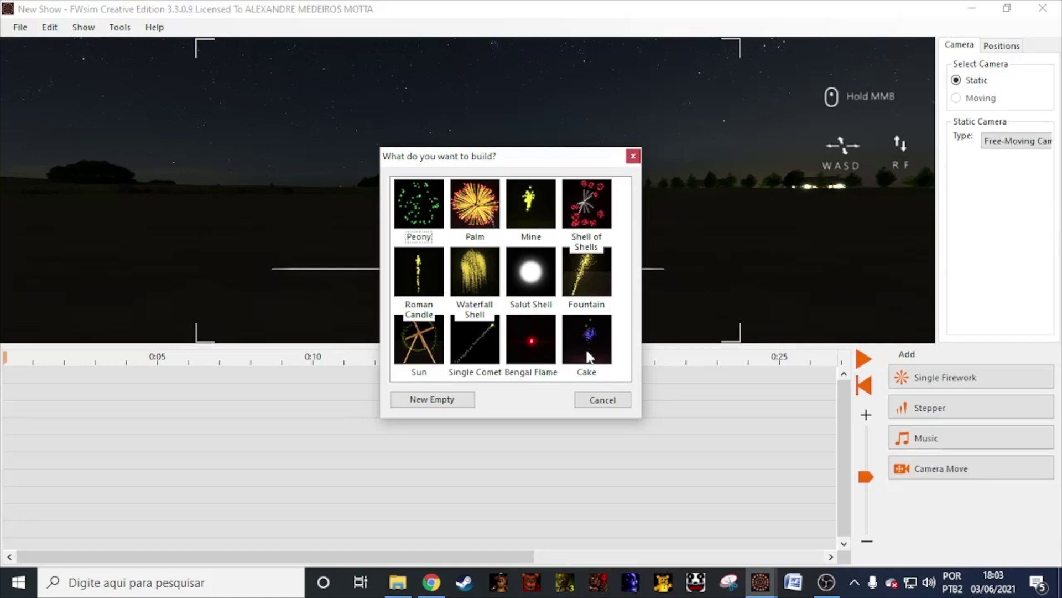
Start a new peony effect with a 75mm shell diameter and preview it.
{"action": "left_click", "coordinate": [419, 195]}
{"action": "double_click", "coordinate": [418, 195]}
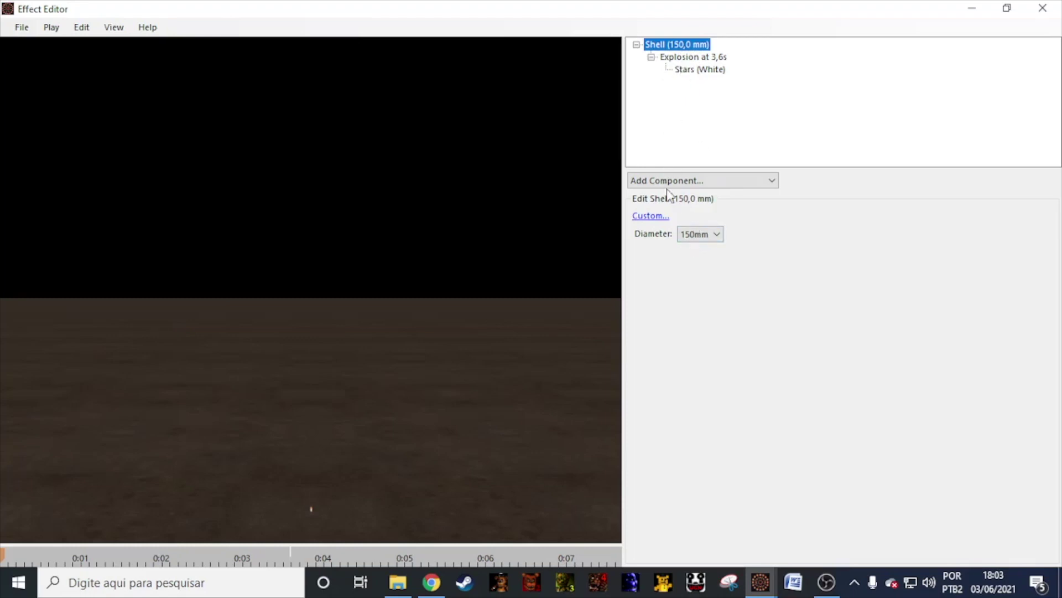
{"action": "left_click", "coordinate": [710, 237]}
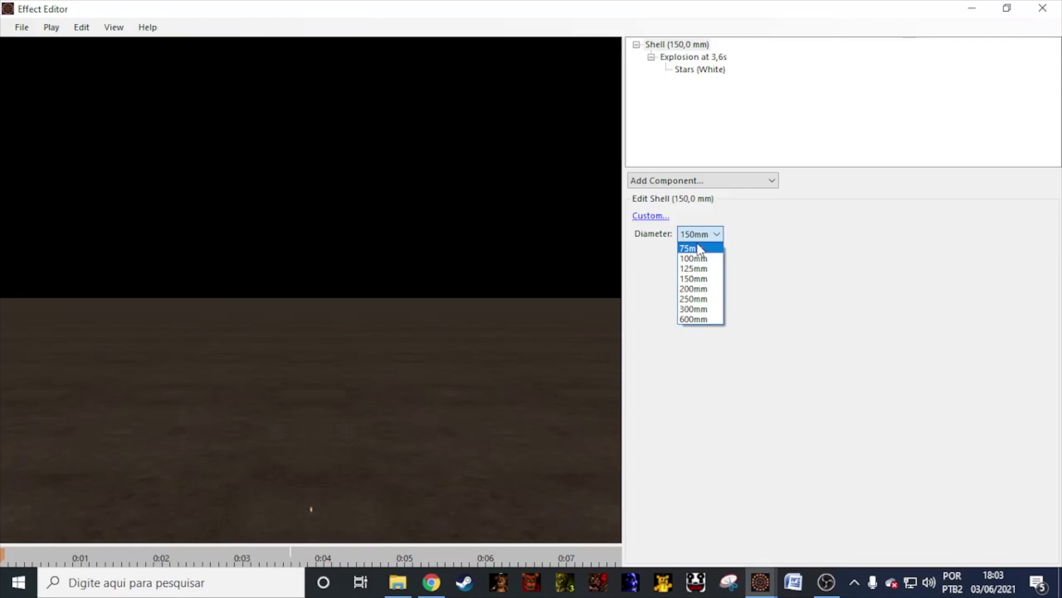
{"action": "left_click", "coordinate": [698, 249]}
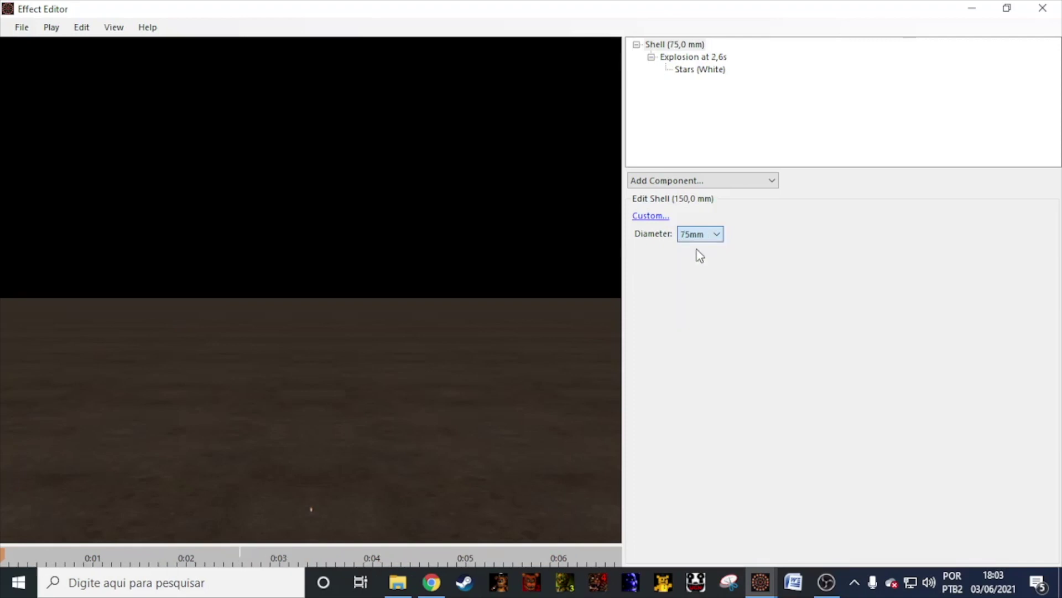
{"action": "left_click", "coordinate": [330, 447]}
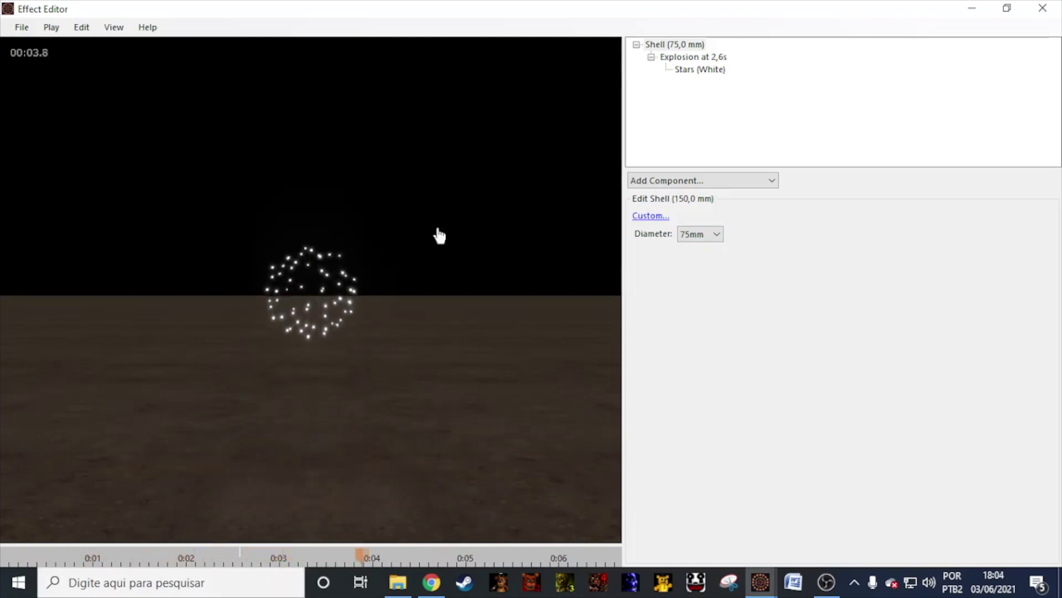
Change the shell diameter to 600mm and jump the preview to the burst.
{"action": "left_click", "coordinate": [691, 56]}
{"action": "left_click", "coordinate": [674, 44]}
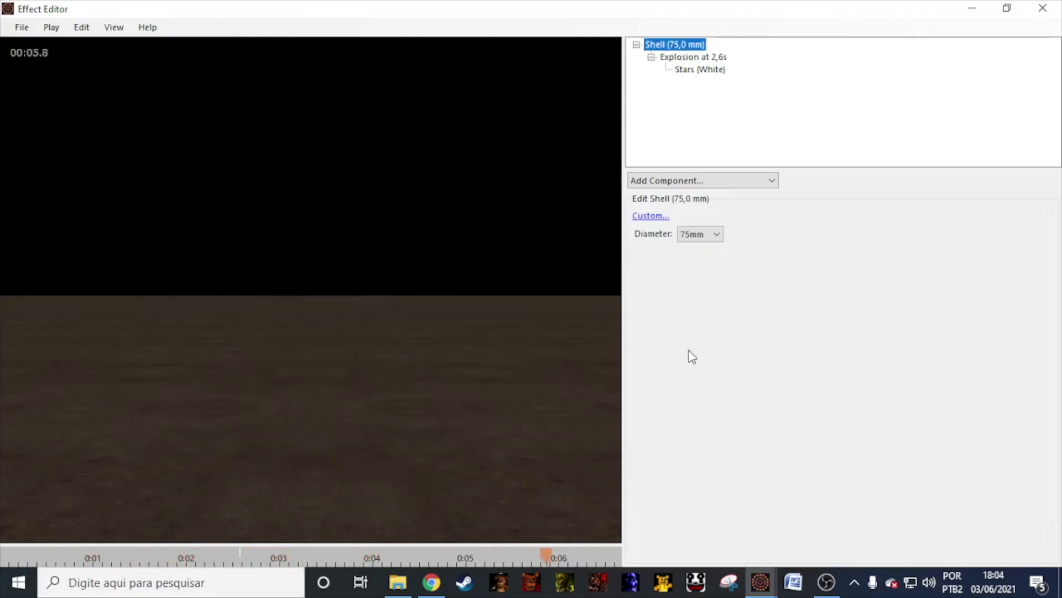
{"action": "left_click", "coordinate": [689, 236]}
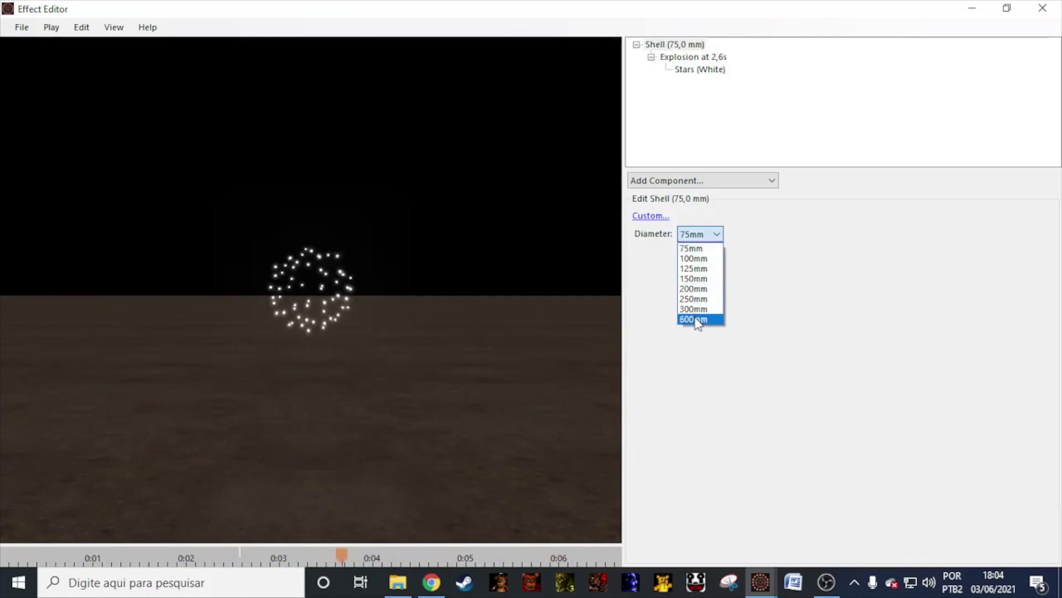
{"action": "left_click", "coordinate": [695, 320]}
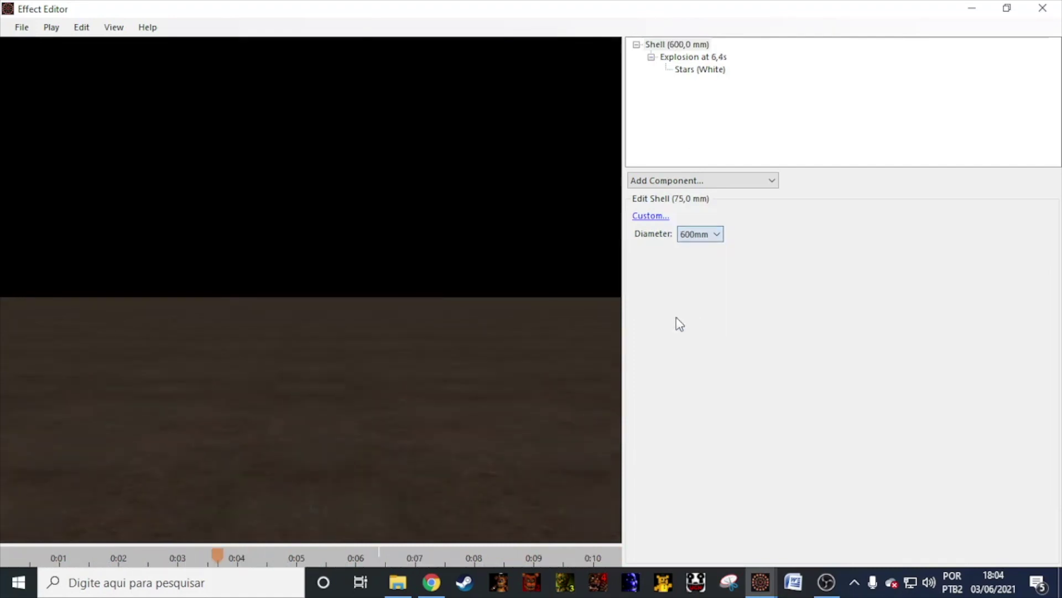
{"action": "left_click", "coordinate": [359, 549]}
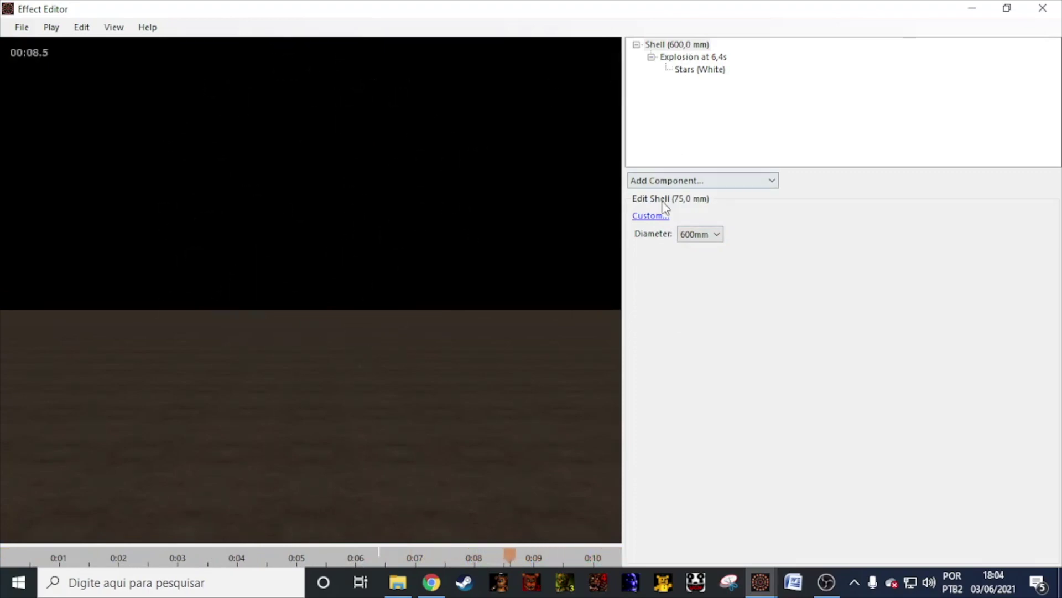
Switch the shell to custom settings with a 300 m/s launch velocity, then replay.
{"action": "left_click", "coordinate": [662, 218]}
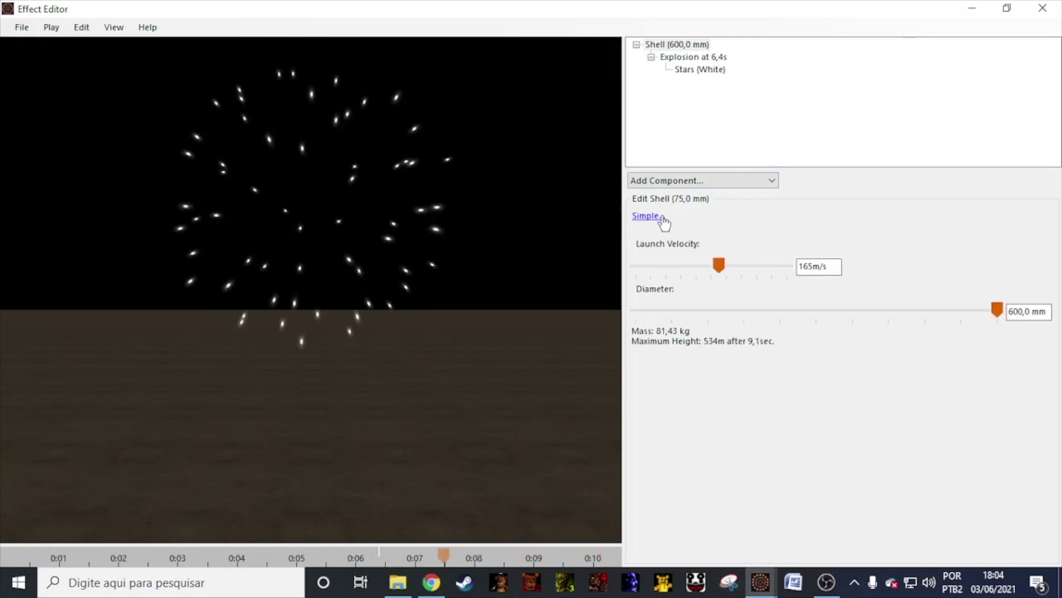
{"action": "left_click_drag", "start_coordinate": [730, 269], "coordinate": [797, 270]}
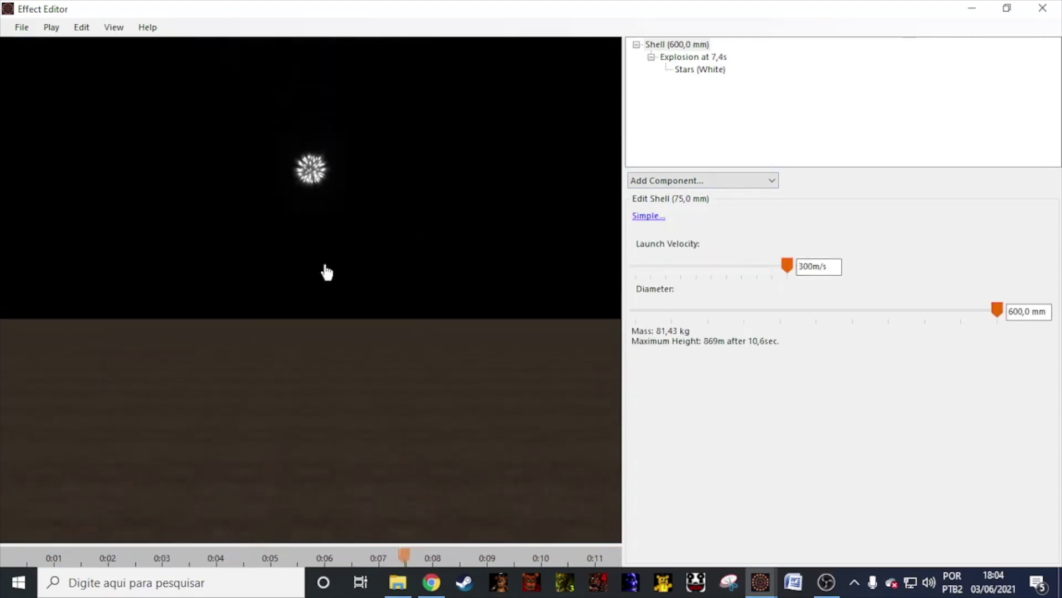
{"action": "left_click", "coordinate": [323, 273]}
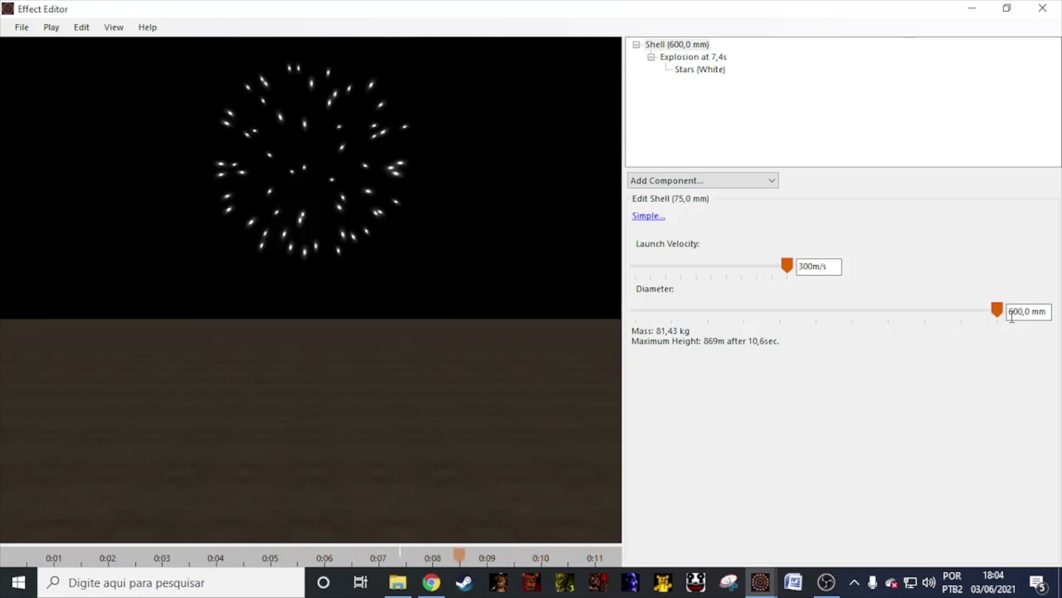
Turn off automatic timing and give the explosion a 4-second delay.
{"action": "left_click", "coordinate": [703, 57]}
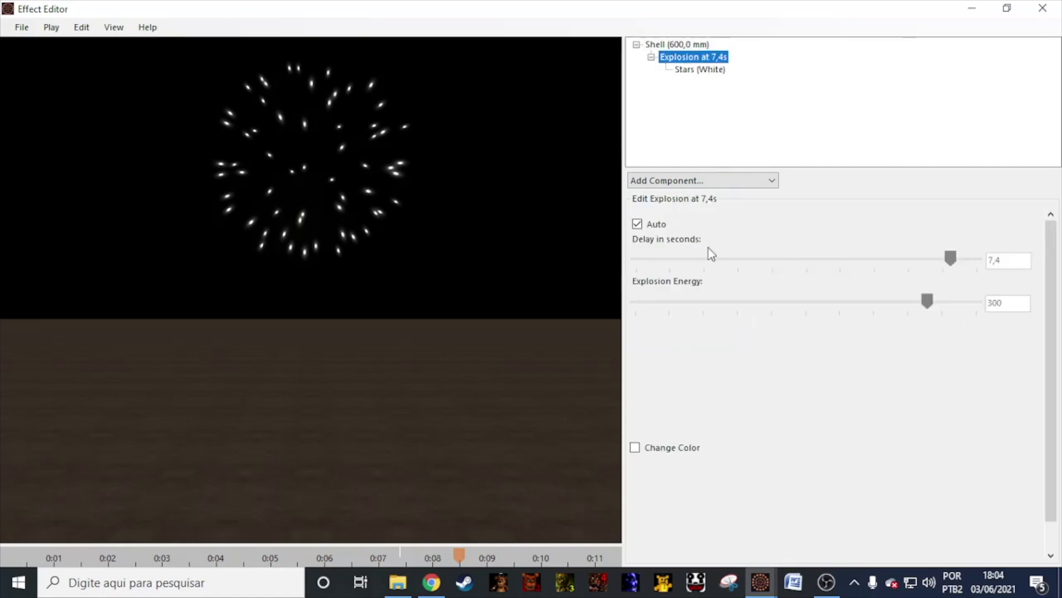
{"action": "left_click", "coordinate": [649, 226]}
{"action": "double_click", "coordinate": [999, 259]}
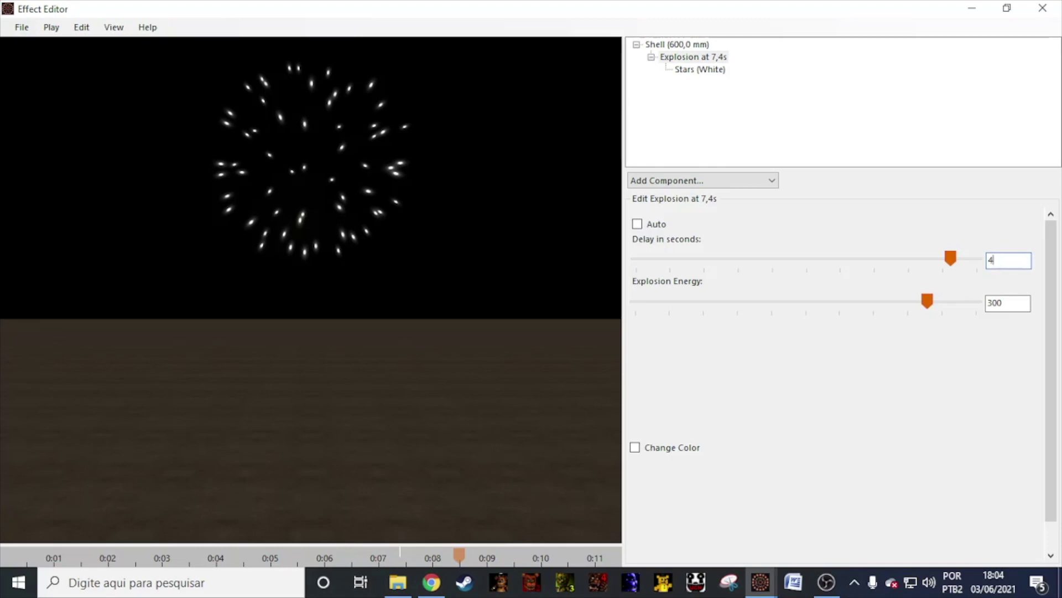
{"action": "key", "text": "Return"}
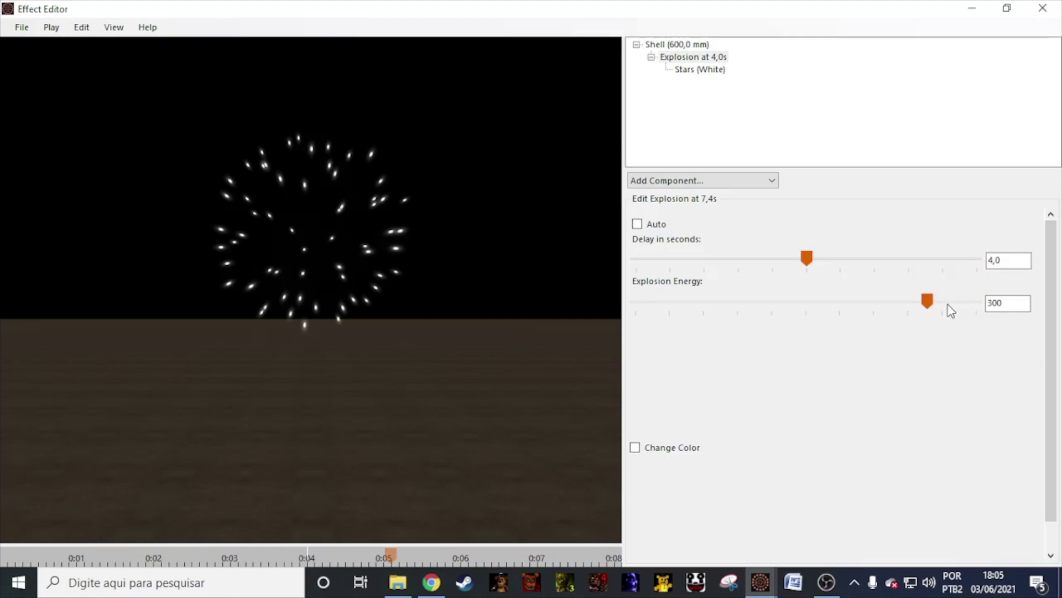
Set the explosion energy to 220.
{"action": "key", "text": "Home"}
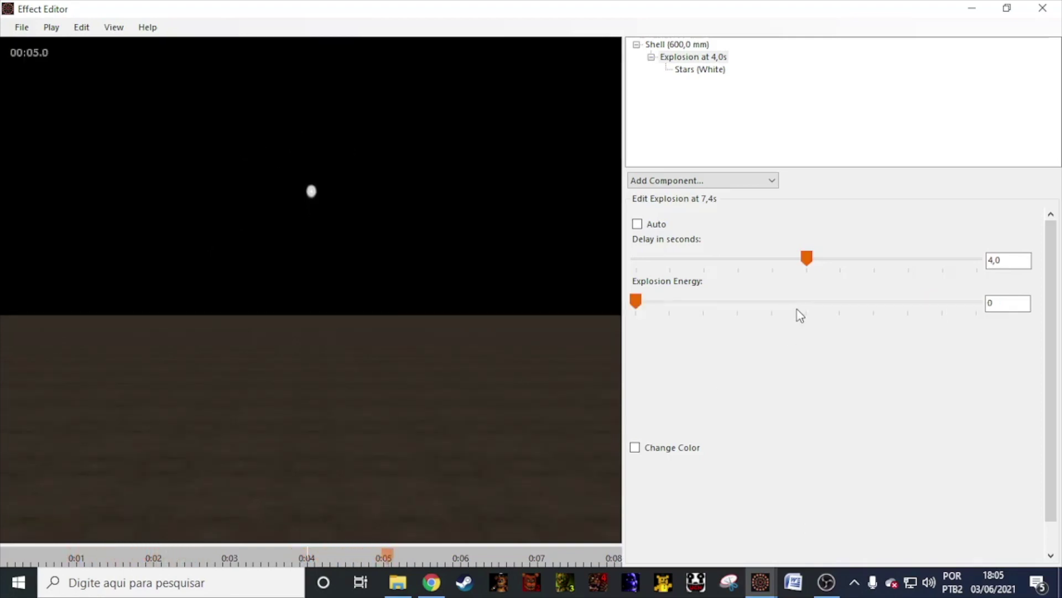
{"action": "left_click_drag", "start_coordinate": [804, 304], "coordinate": [1061, 303]}
{"action": "left_click", "coordinate": [304, 557]}
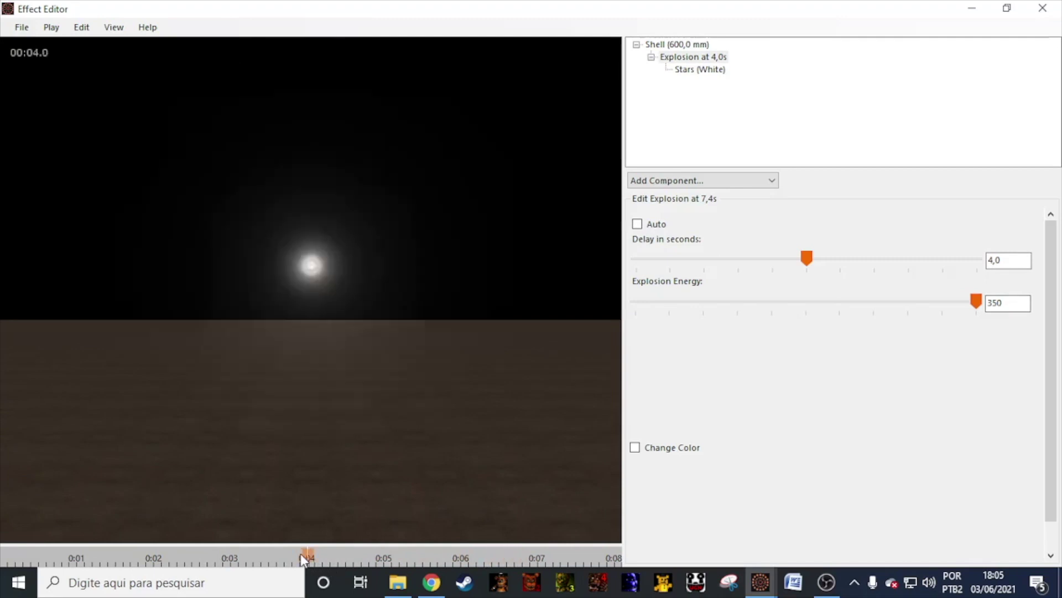
{"action": "double_click", "coordinate": [991, 304]}
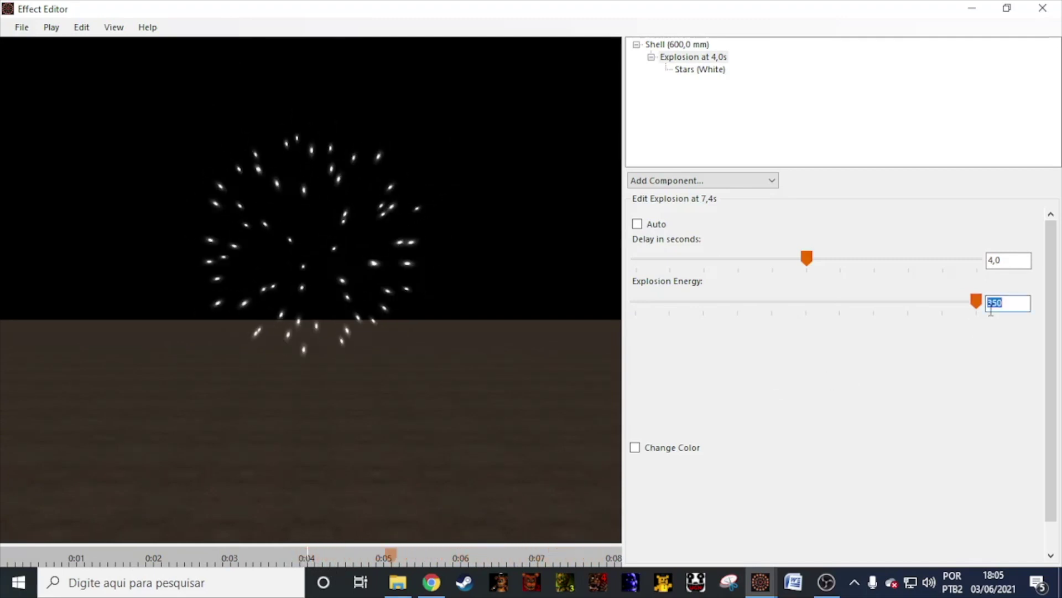
{"action": "type", "text": "220"}
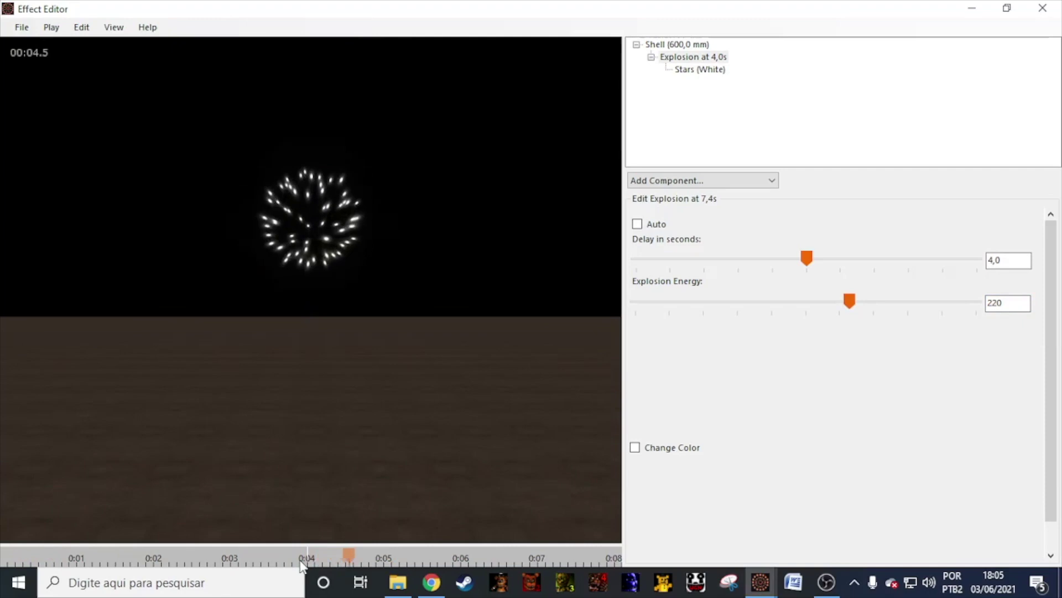
Enable Change Color on the explosion with orange as the new colour.
{"action": "left_click", "coordinate": [672, 450]}
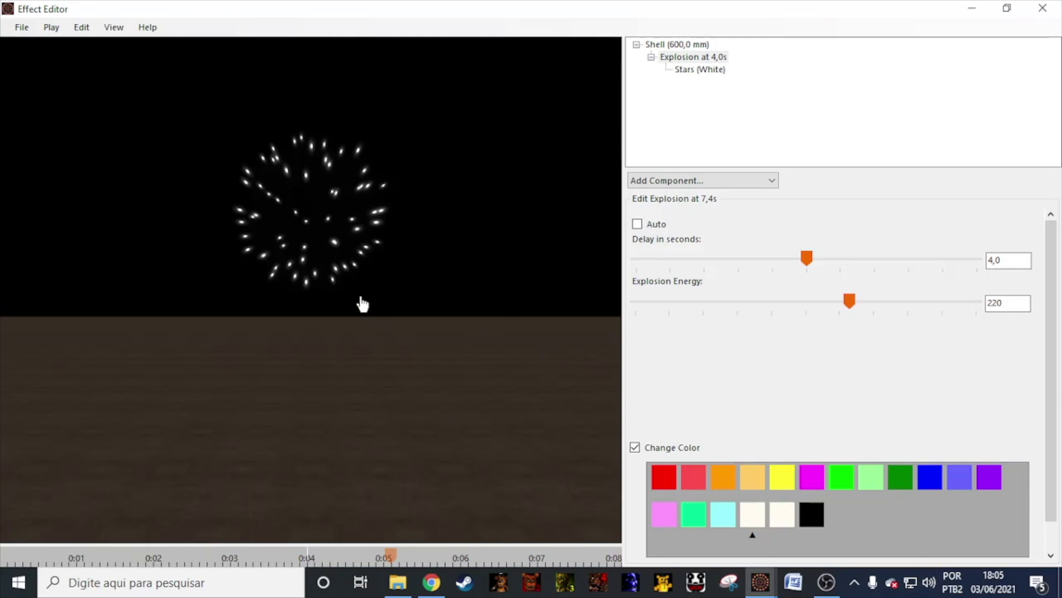
{"action": "left_click", "coordinate": [814, 523]}
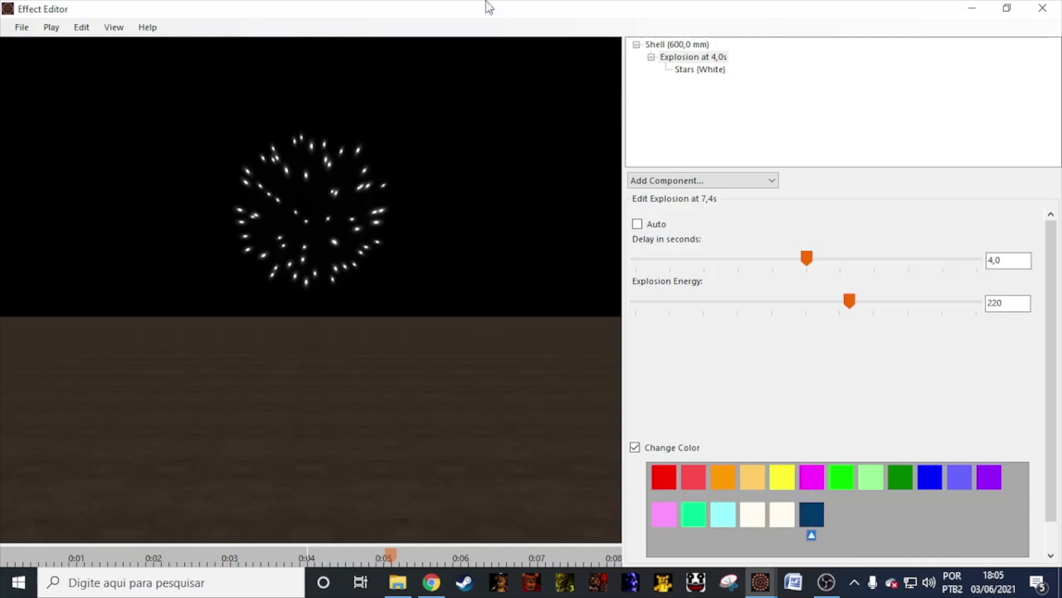
{"action": "left_click", "coordinate": [726, 483]}
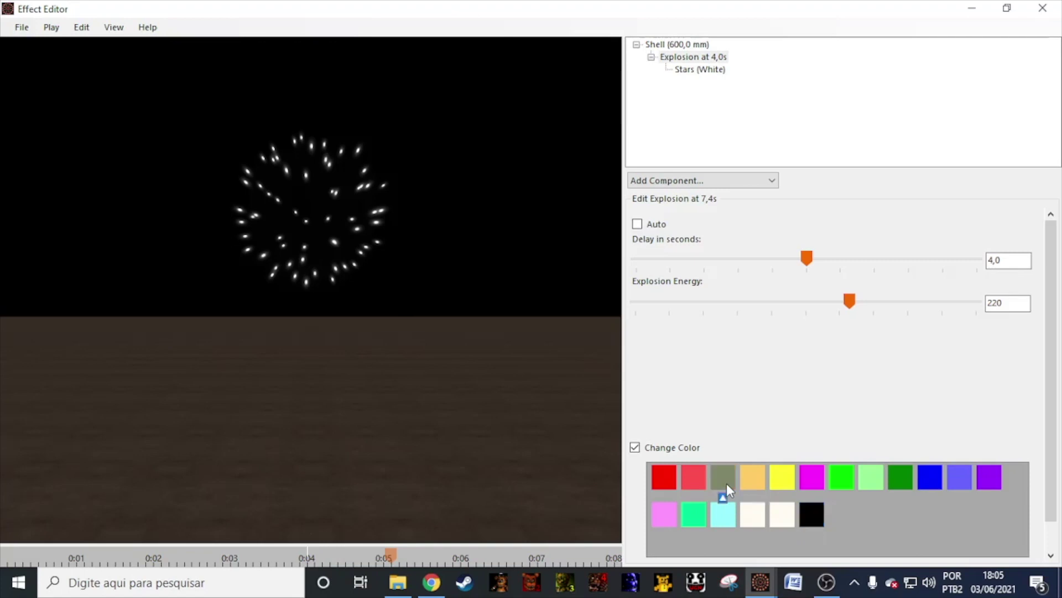
{"action": "left_click", "coordinate": [280, 563]}
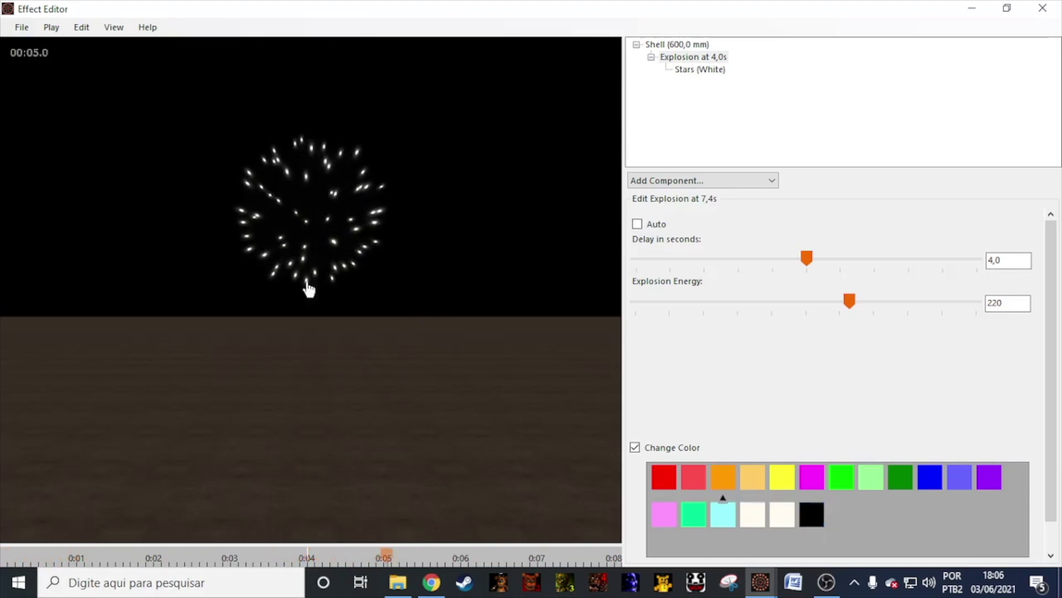
Turn on sound for the explosion.
{"action": "scroll", "coordinate": [652, 553], "scroll_direction": "down", "scroll_amount": 2}
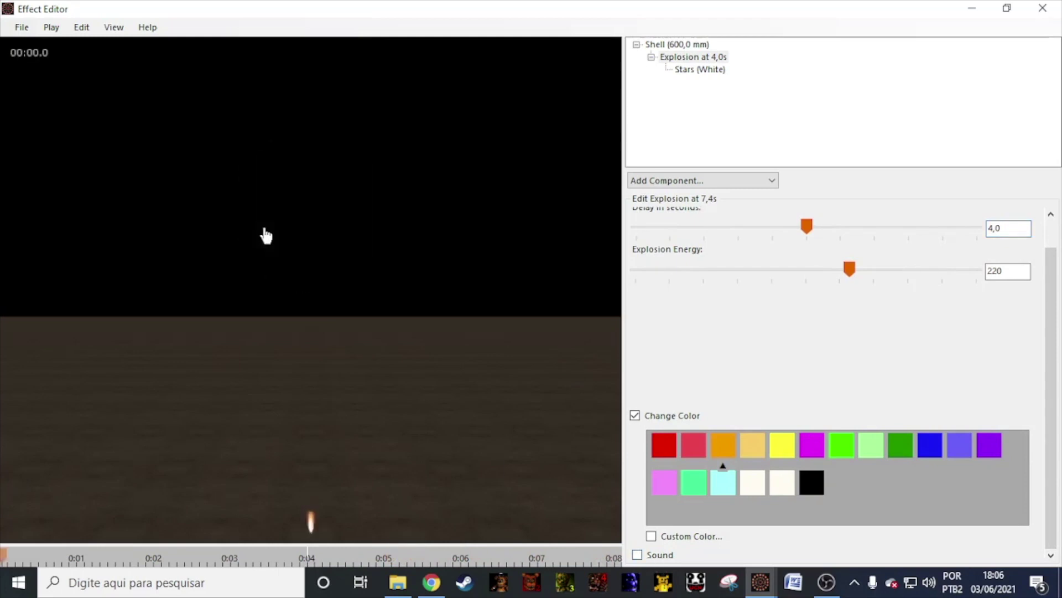
{"action": "left_click", "coordinate": [296, 559]}
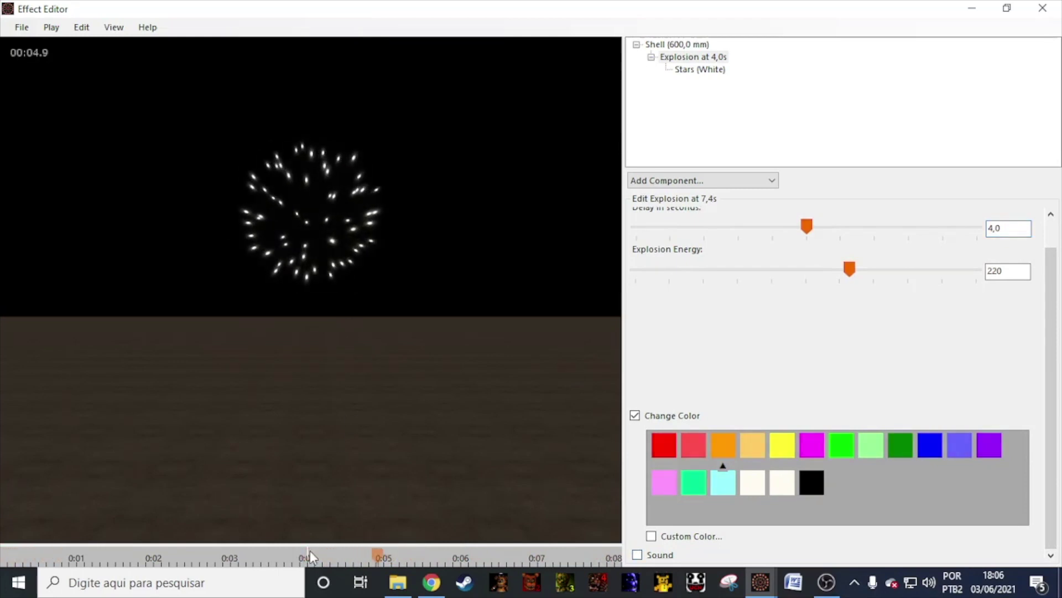
{"action": "left_click", "coordinate": [650, 557]}
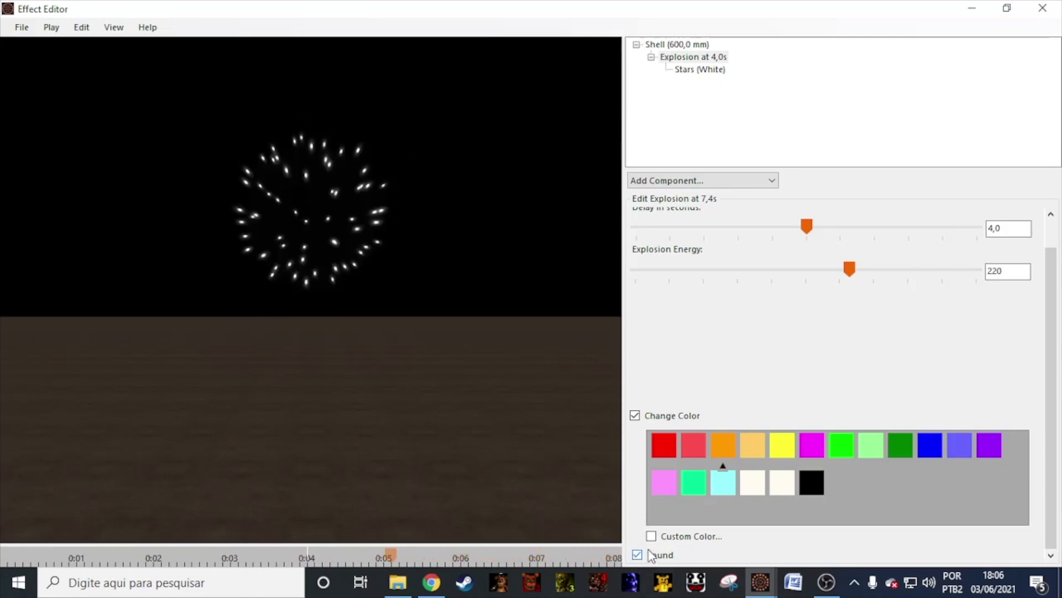
{"action": "left_click", "coordinate": [693, 69]}
{"action": "key", "text": "Up"}
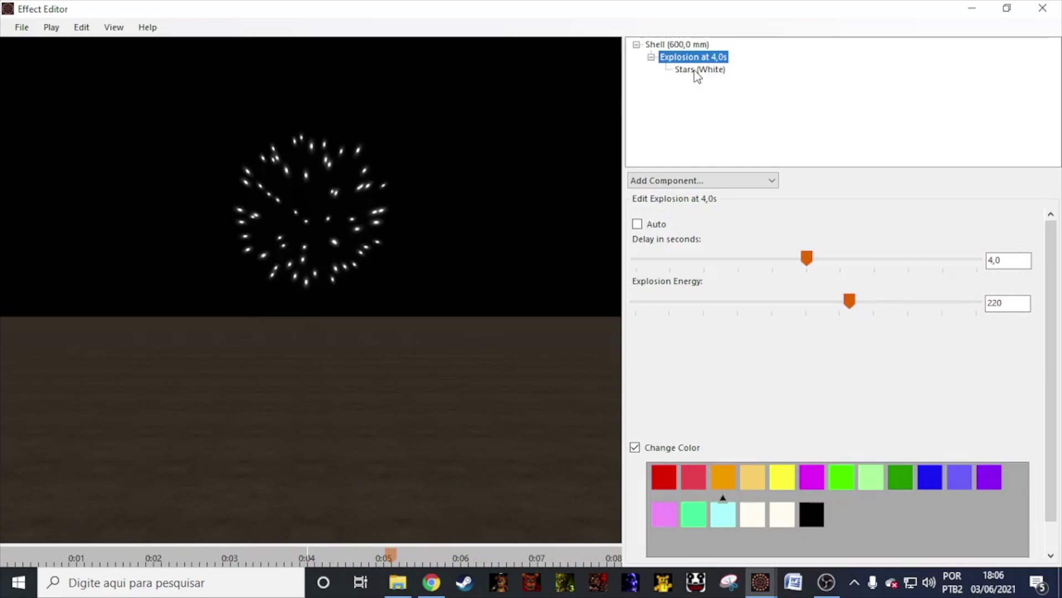
Replace the white stars component with a new stars component.
{"action": "left_click", "coordinate": [696, 69]}
{"action": "key", "text": "Delete"}
{"action": "left_click", "coordinate": [688, 181]}
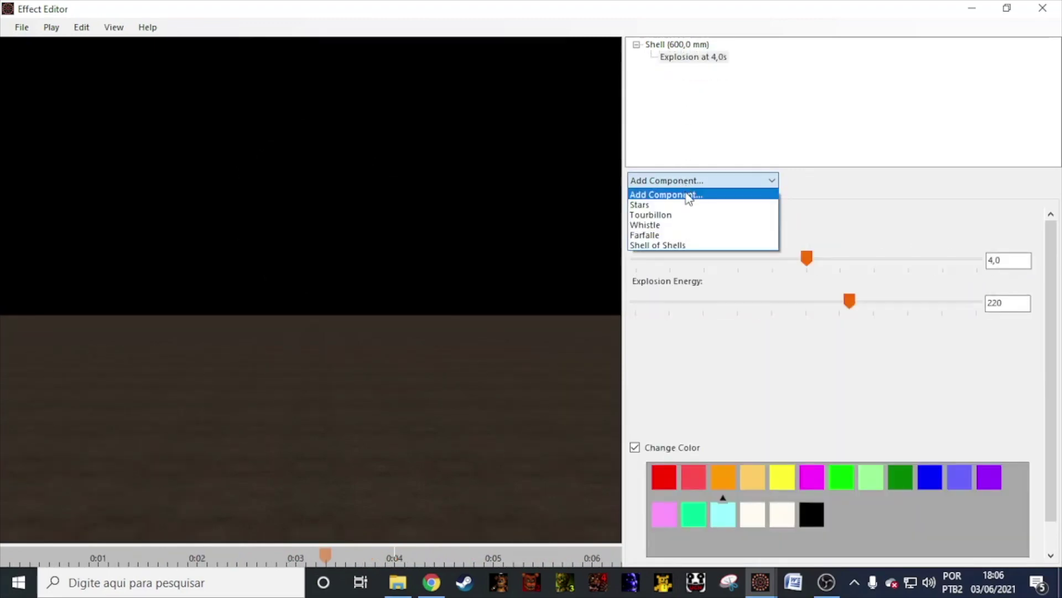
{"action": "left_click", "coordinate": [688, 205]}
Set the new stars' count to 200.
{"action": "left_click", "coordinate": [706, 69]}
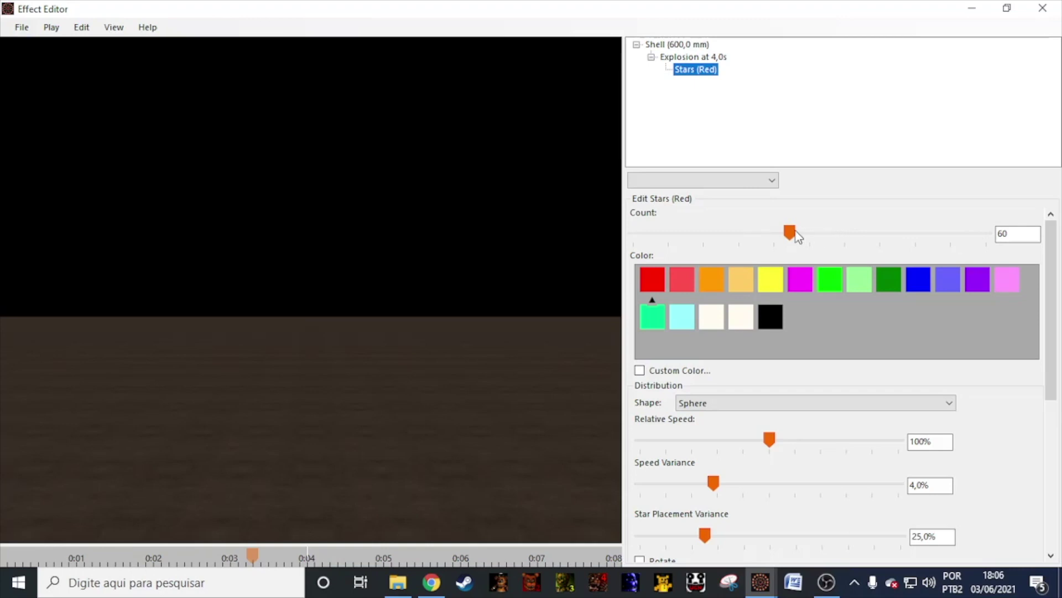
{"action": "left_click_drag", "start_coordinate": [796, 232], "coordinate": [638, 243]}
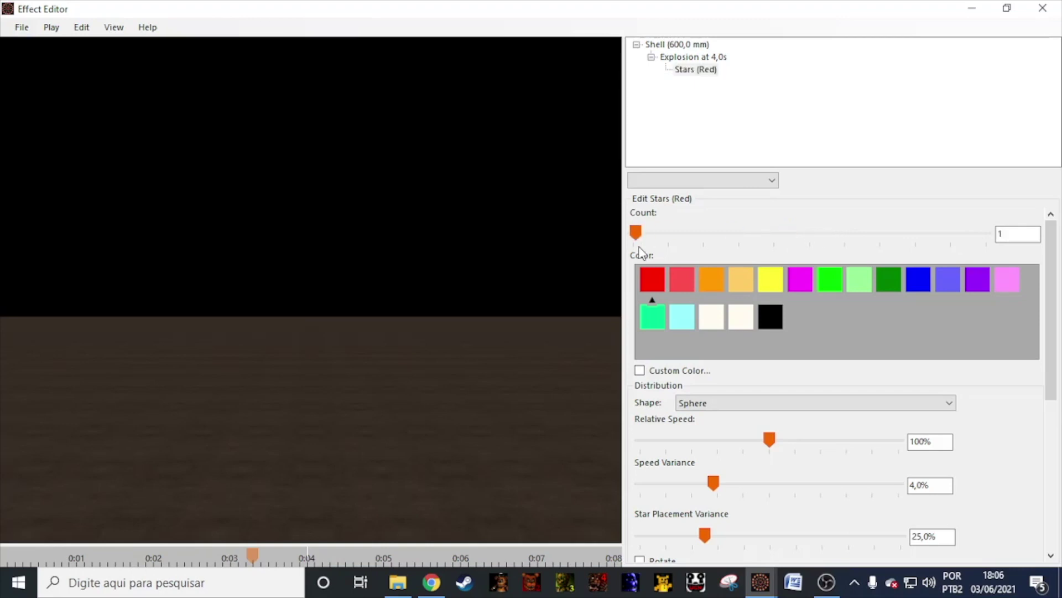
{"action": "left_click", "coordinate": [296, 549]}
{"action": "left_click_drag", "start_coordinate": [687, 234], "coordinate": [1008, 263]}
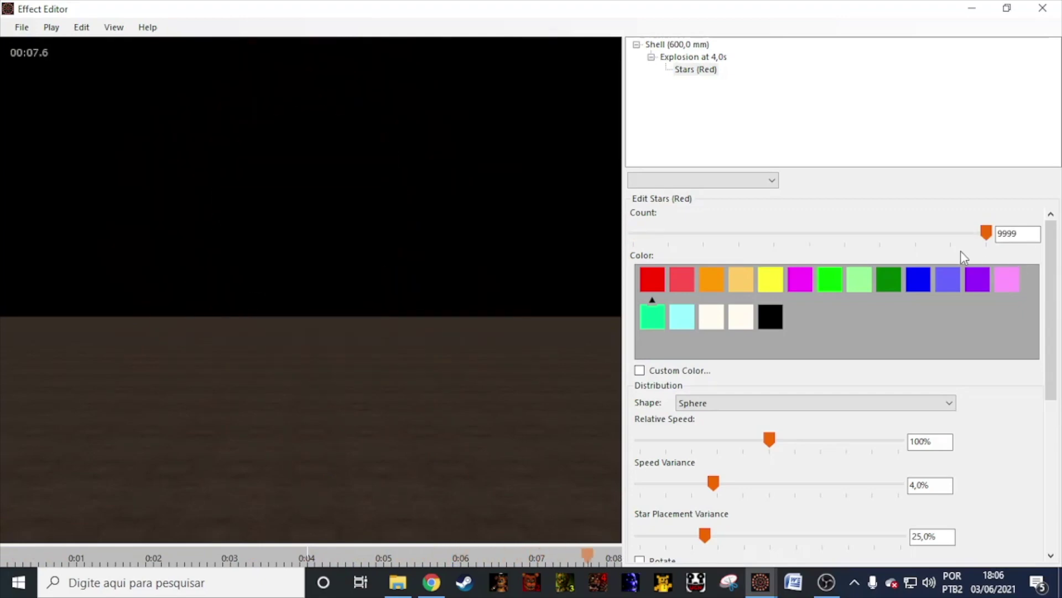
{"action": "left_click", "coordinate": [402, 250]}
{"action": "left_click", "coordinate": [305, 555]}
{"action": "double_click", "coordinate": [1030, 237]}
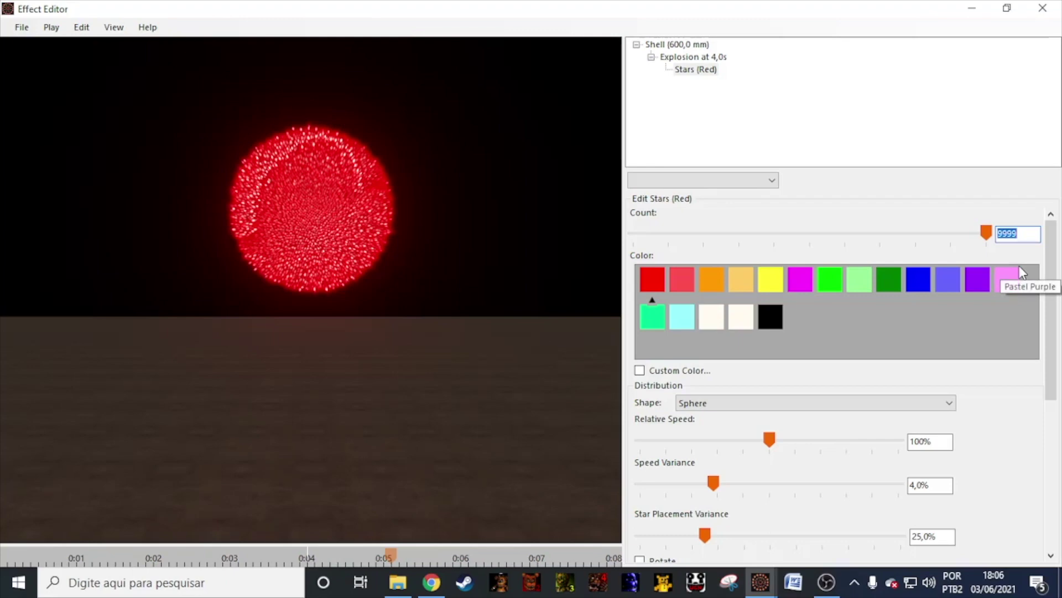
{"action": "type", "text": "200"}
{"action": "key", "text": "Tab"}
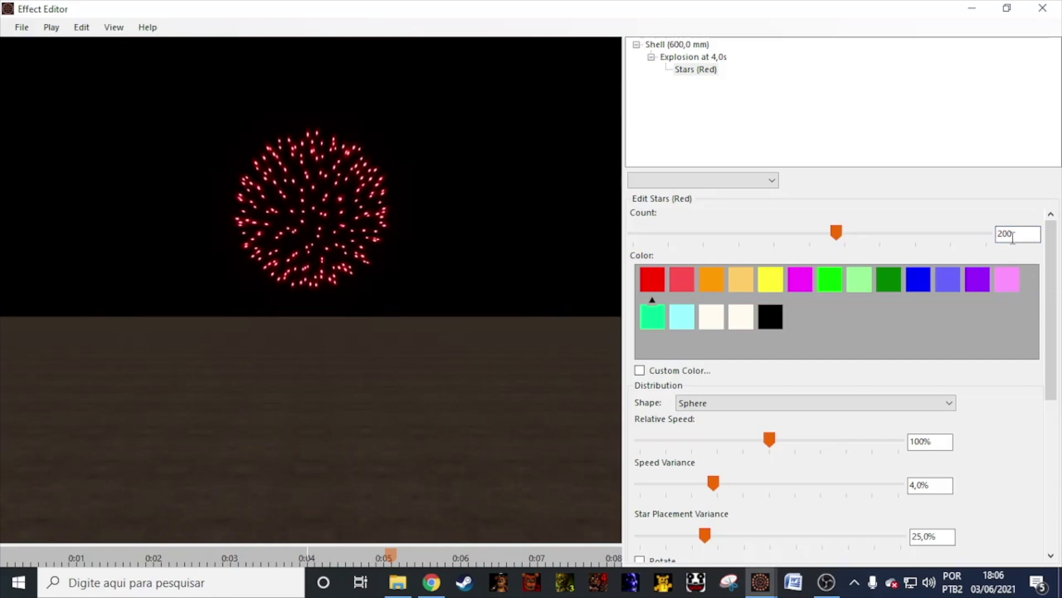
Try several star colours and settle on blue.
{"action": "left_click", "coordinate": [679, 282]}
{"action": "left_click", "coordinate": [712, 280]}
{"action": "left_click", "coordinate": [740, 282]}
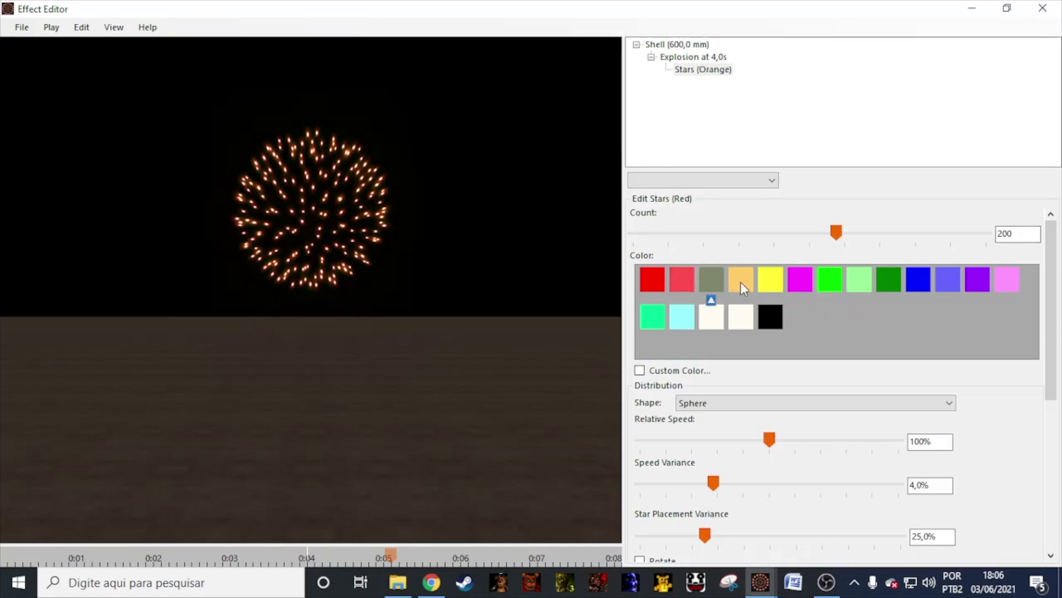
{"action": "left_click", "coordinate": [770, 281]}
{"action": "left_click", "coordinate": [800, 281]}
{"action": "left_click", "coordinate": [830, 280]}
{"action": "left_click", "coordinate": [859, 280]}
{"action": "left_click", "coordinate": [883, 283]}
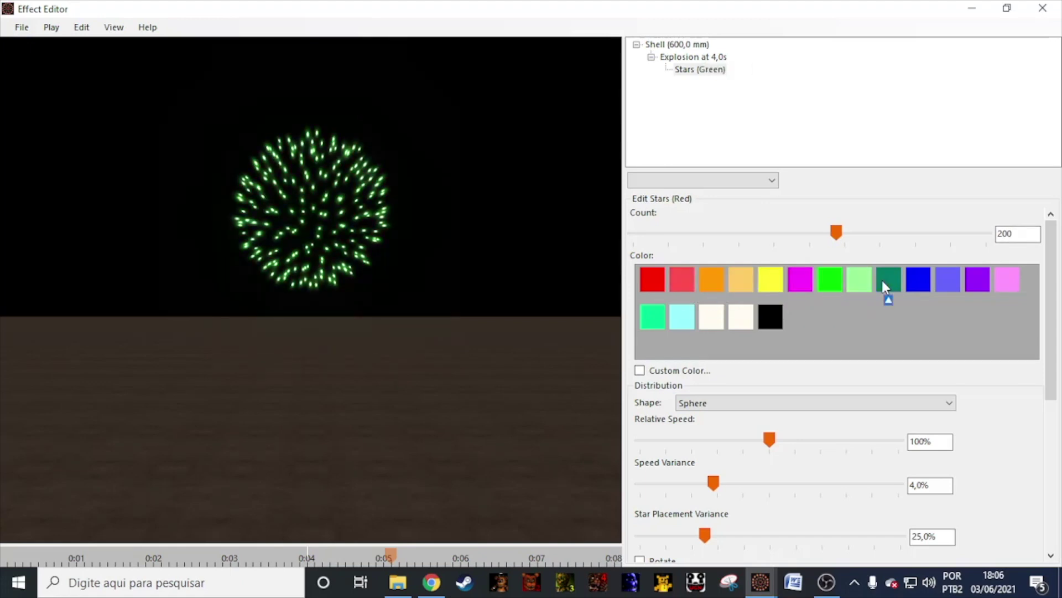
{"action": "left_click", "coordinate": [919, 281]}
{"action": "left_click", "coordinate": [705, 369]}
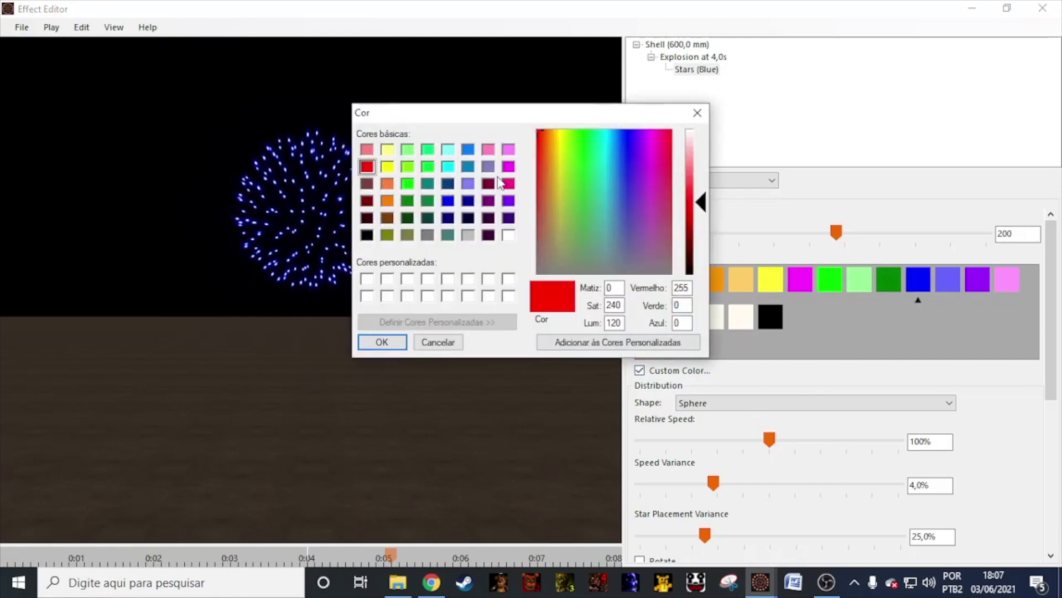
{"action": "left_click", "coordinate": [696, 113]}
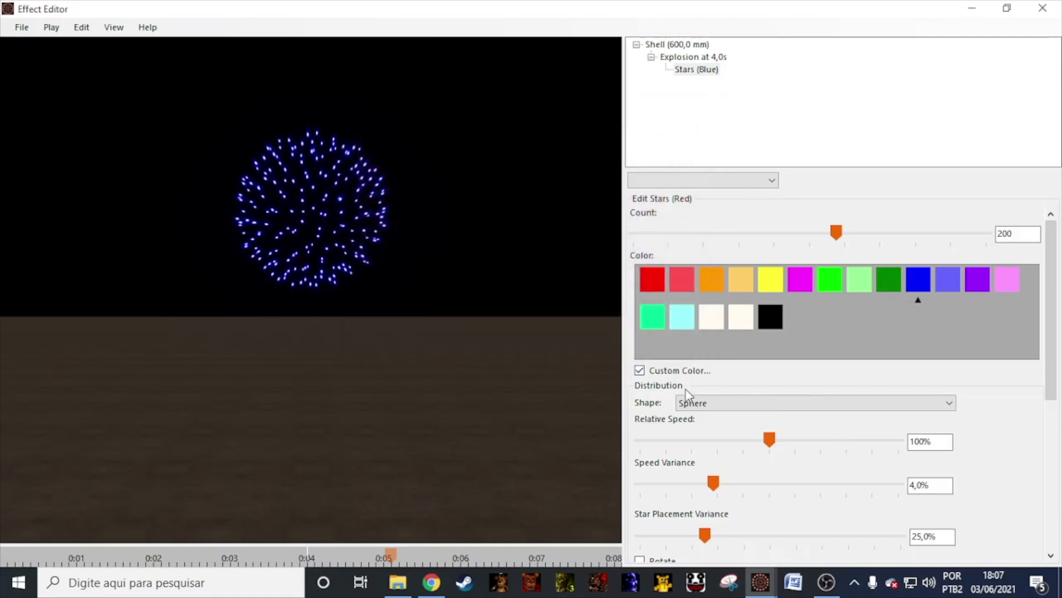
Preview the Atomic Pattern distribution, then switch the shape to Custom Shape.
{"action": "left_click", "coordinate": [698, 408]}
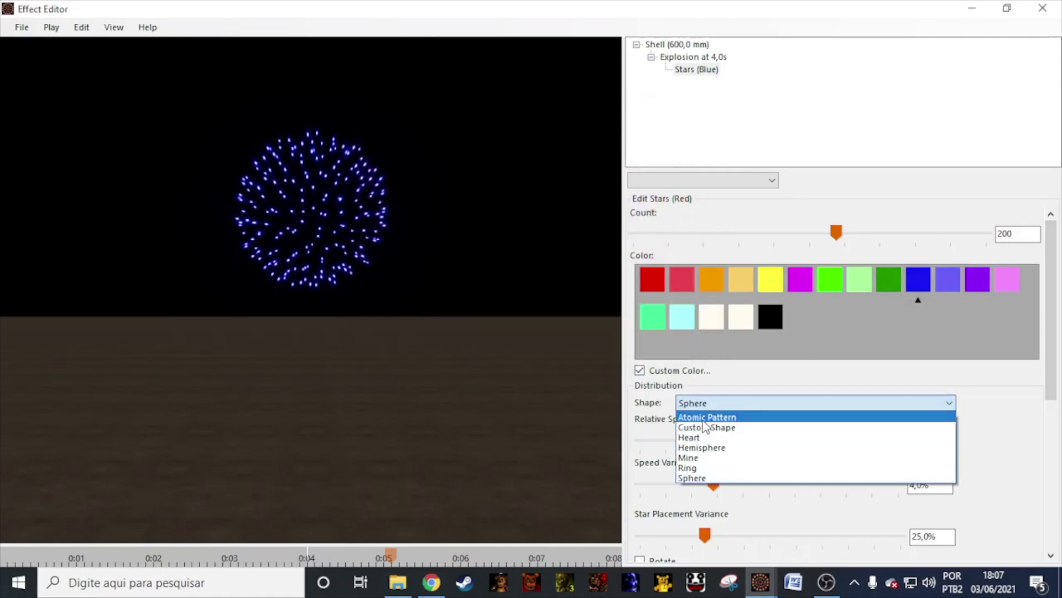
{"action": "left_click", "coordinate": [706, 422]}
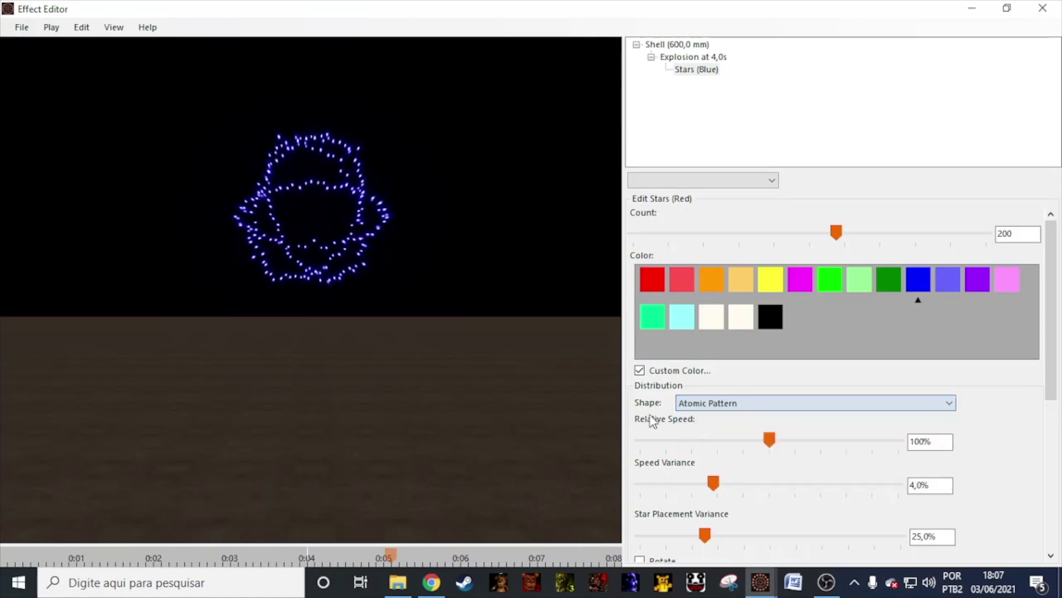
{"action": "left_click", "coordinate": [3, 554]}
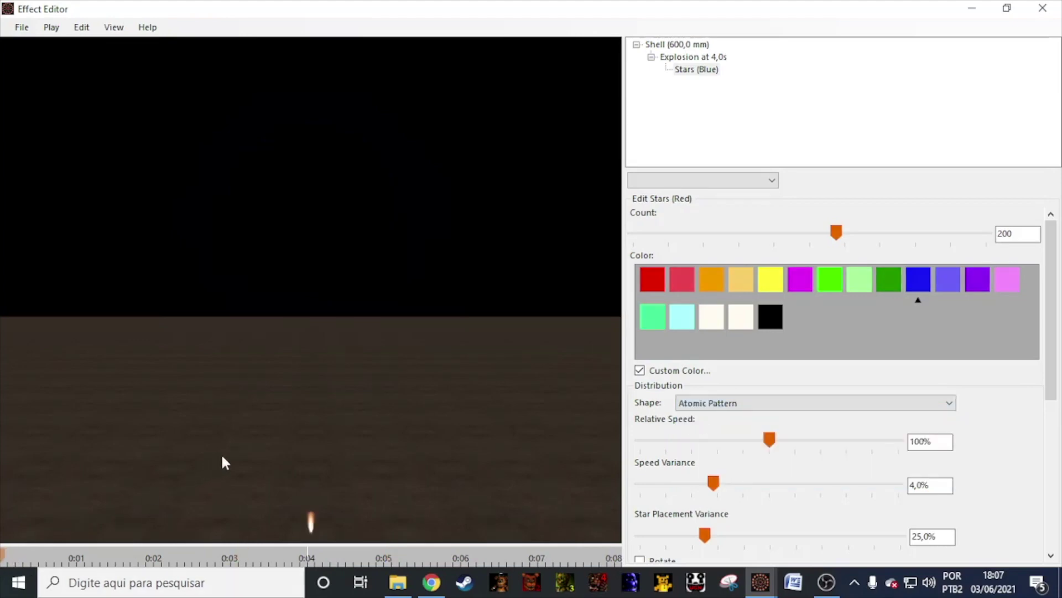
{"action": "left_click", "coordinate": [287, 556]}
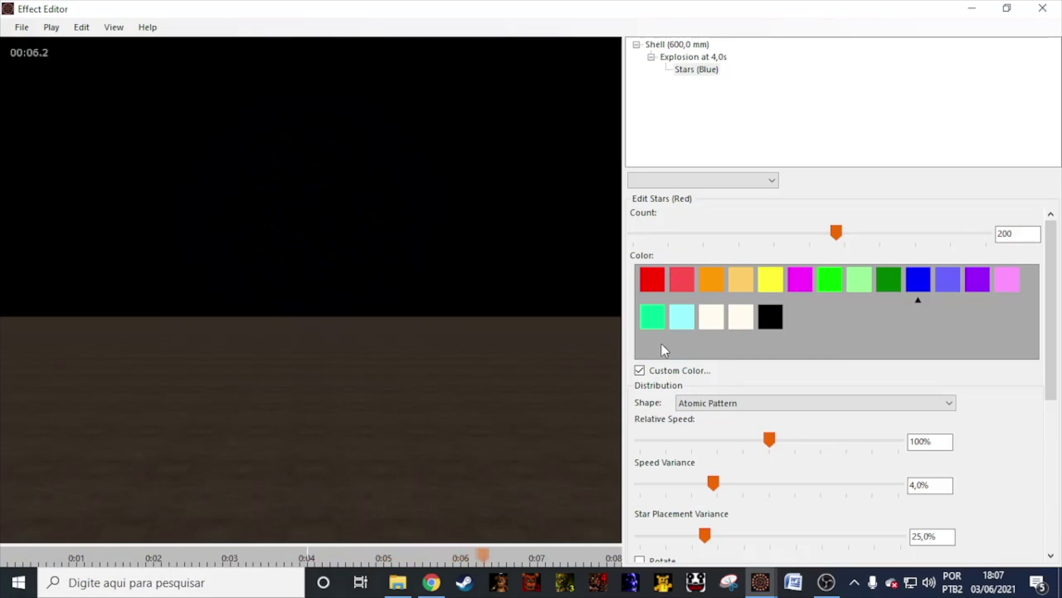
{"action": "left_click", "coordinate": [714, 404]}
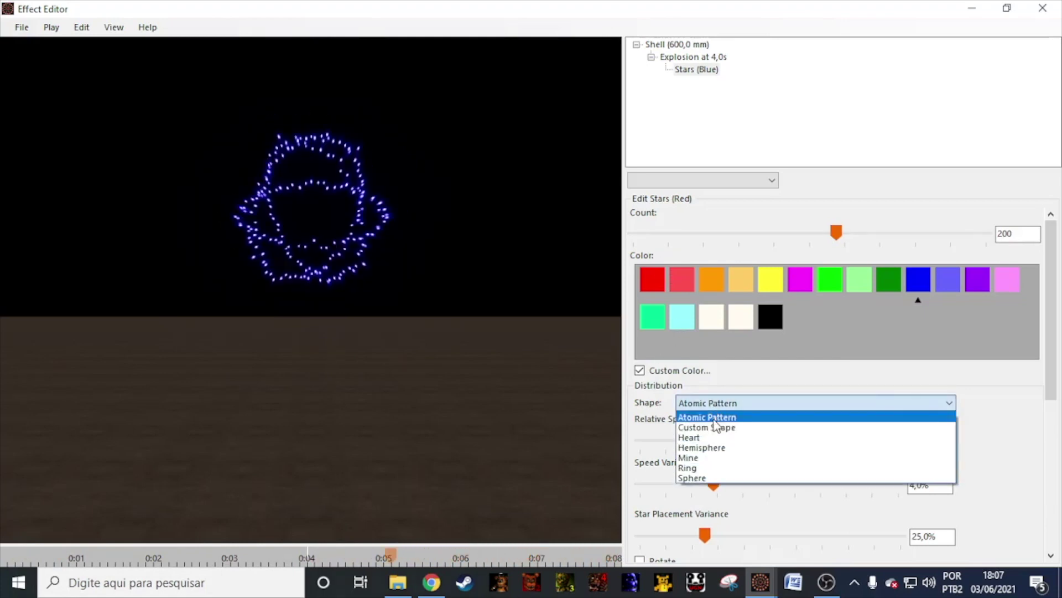
{"action": "left_click", "coordinate": [720, 427]}
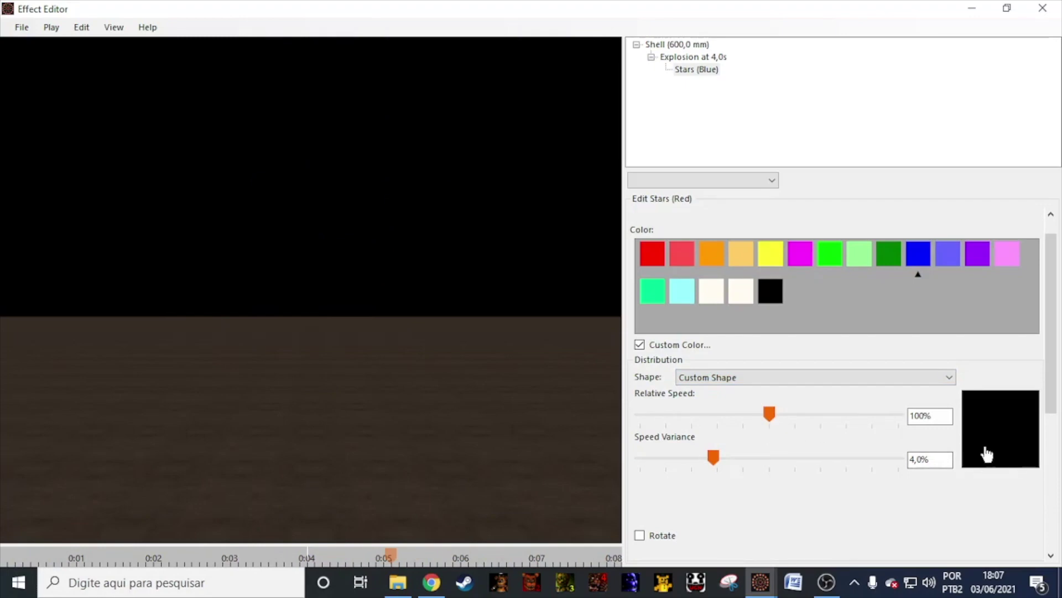
Open the custom shape image in Paint, zoomed in, with an orange pencil.
{"action": "left_click", "coordinate": [1017, 441]}
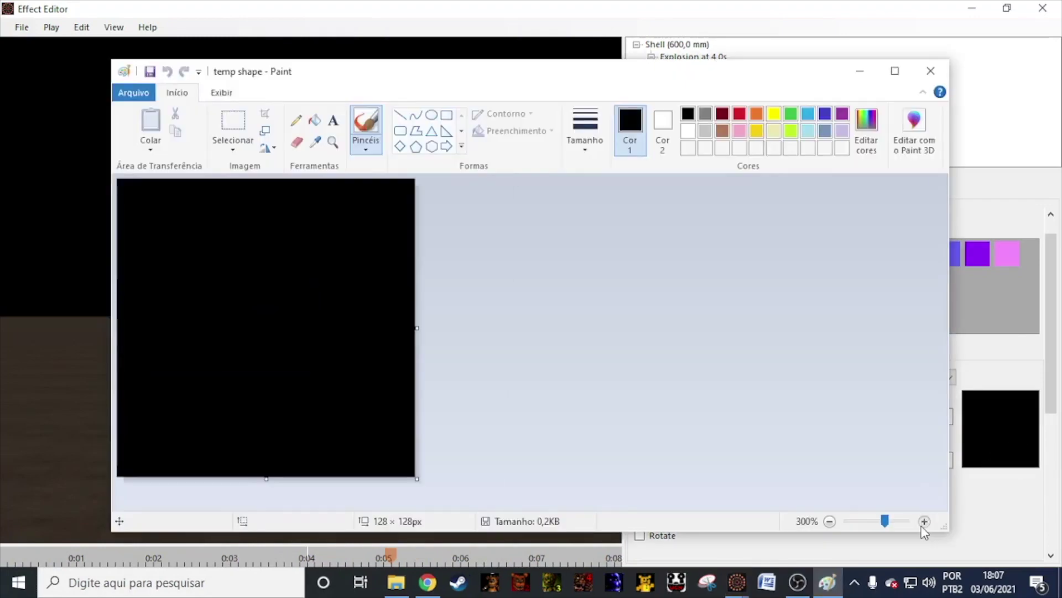
{"action": "left_click", "coordinate": [924, 520]}
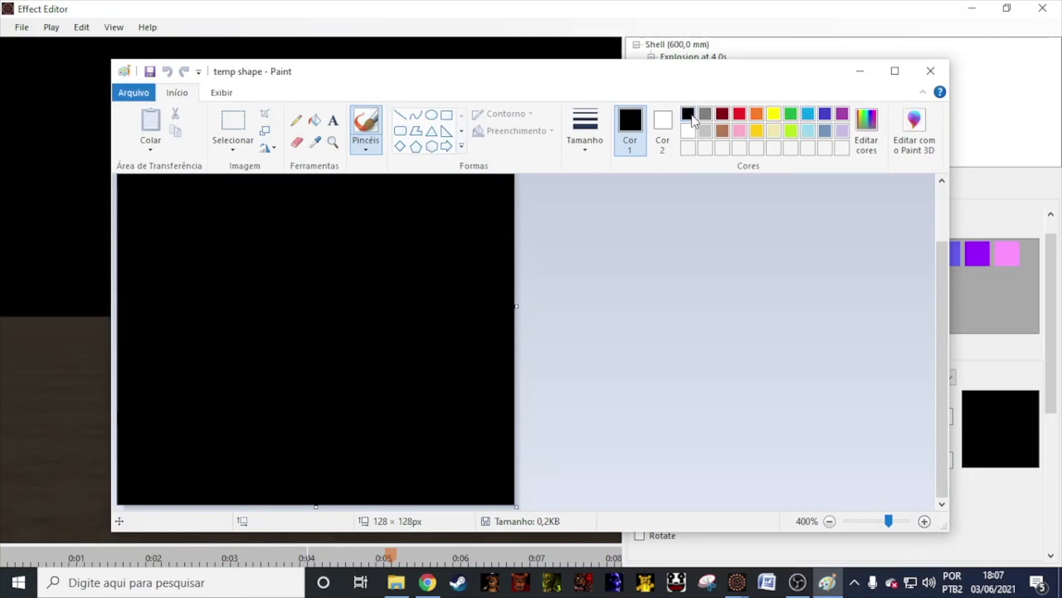
{"action": "left_click", "coordinate": [296, 121]}
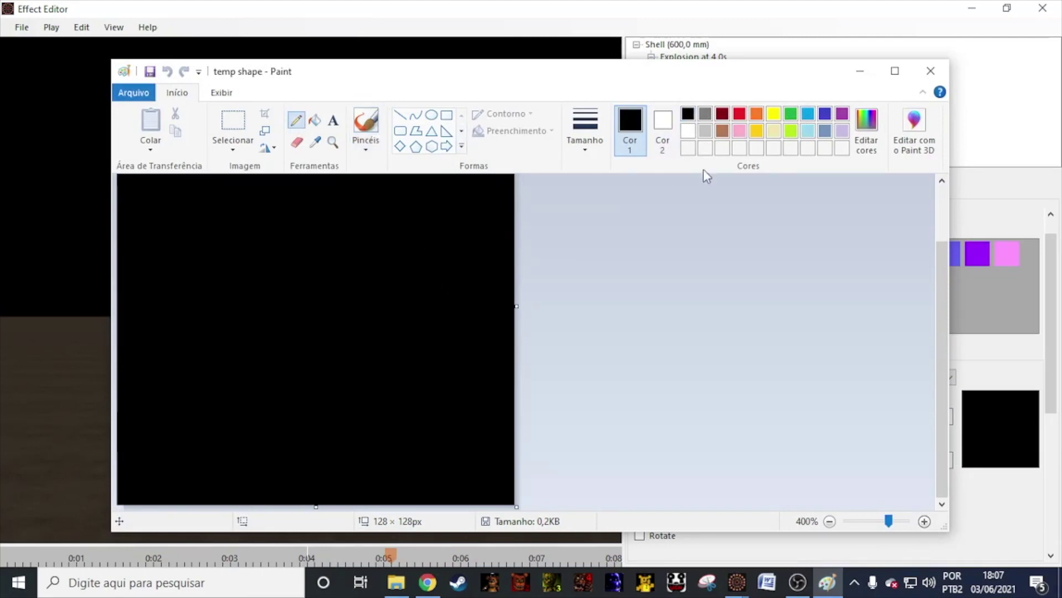
{"action": "left_click", "coordinate": [756, 118]}
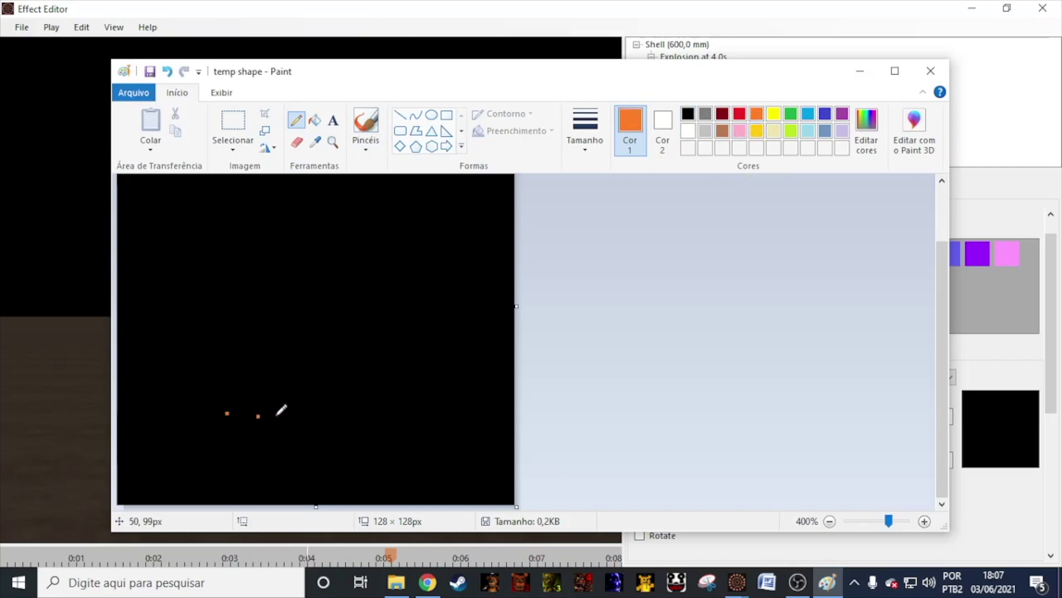
Draw orange dots outlining a triangle and close the image.
{"action": "left_click", "coordinate": [366, 416]}
{"action": "left_click", "coordinate": [242, 385]}
{"action": "left_click", "coordinate": [258, 351]}
{"action": "left_click", "coordinate": [264, 323]}
{"action": "left_click", "coordinate": [277, 295]}
{"action": "left_click", "coordinate": [288, 303]}
{"action": "left_click", "coordinate": [313, 329]}
{"action": "left_click", "coordinate": [329, 351]}
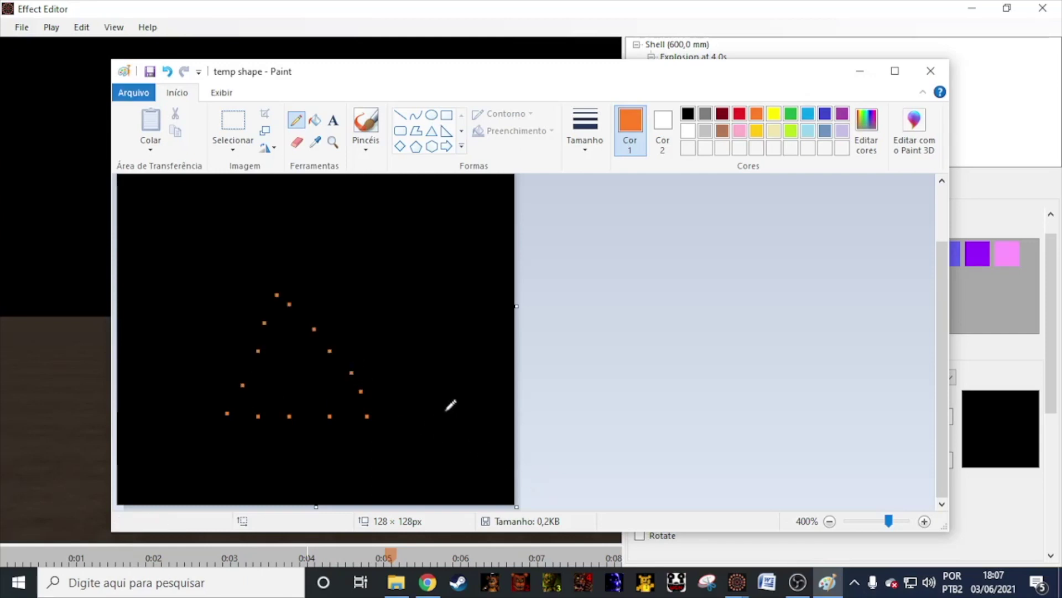
{"action": "left_click", "coordinate": [932, 79]}
Save the triangle image and set the stars' relative speed to about 109%.
{"action": "left_click", "coordinate": [475, 322]}
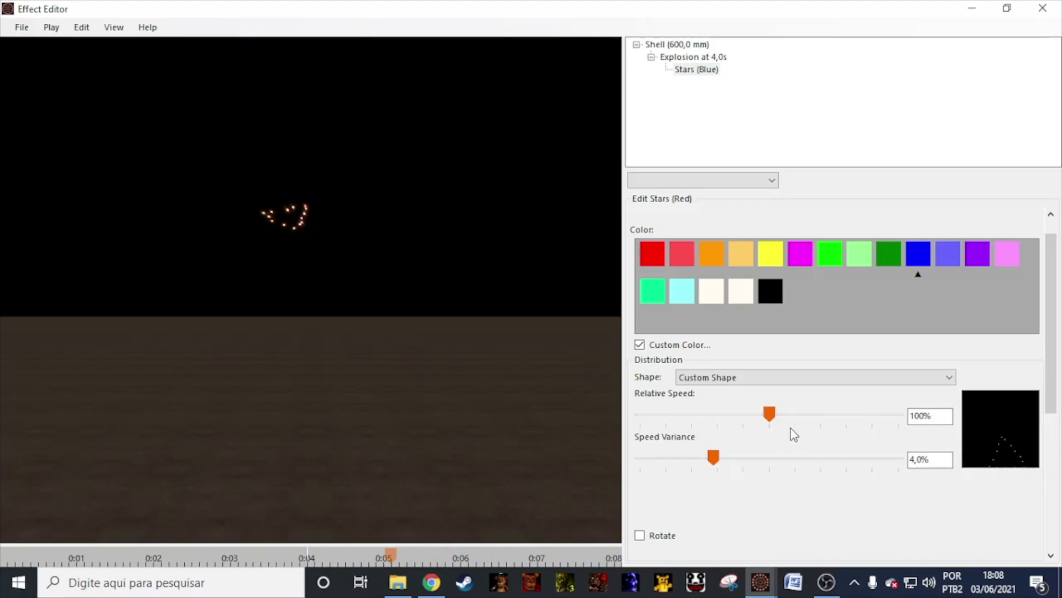
{"action": "left_click_drag", "start_coordinate": [795, 420], "coordinate": [902, 421]}
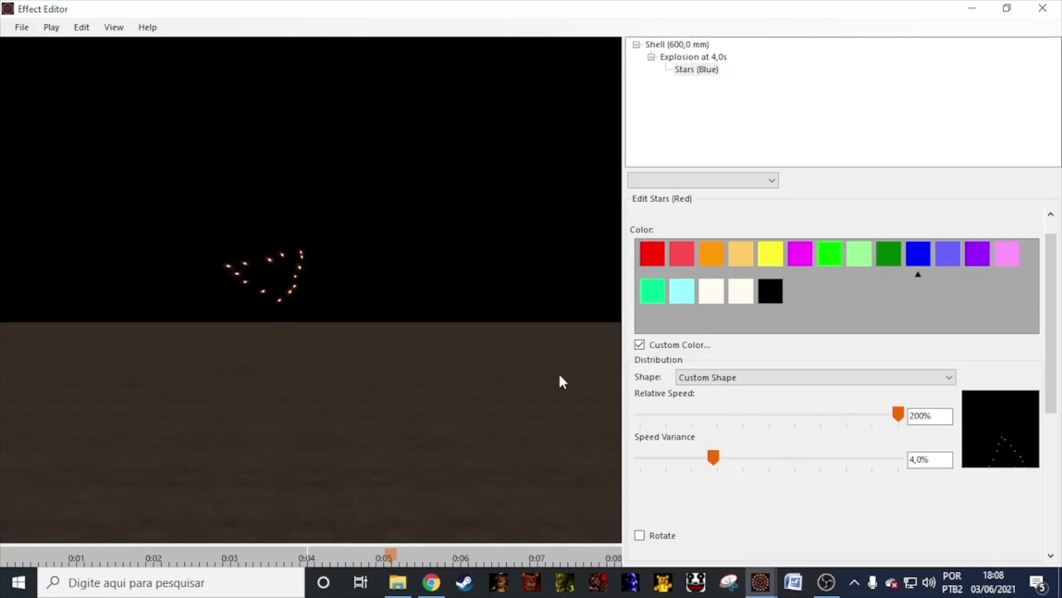
{"action": "left_click", "coordinate": [294, 551]}
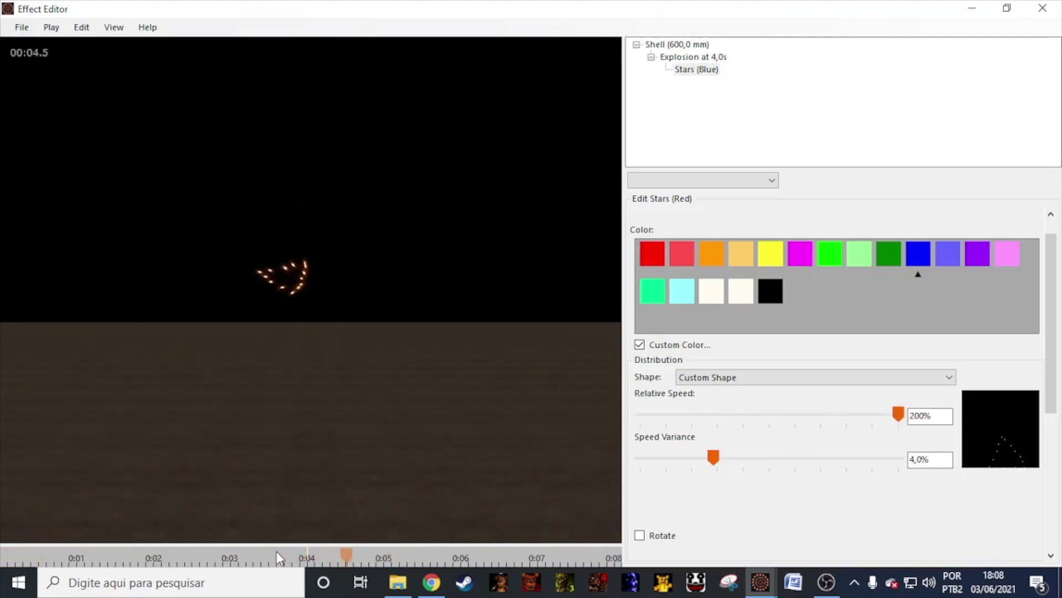
{"action": "left_click", "coordinate": [910, 422]}
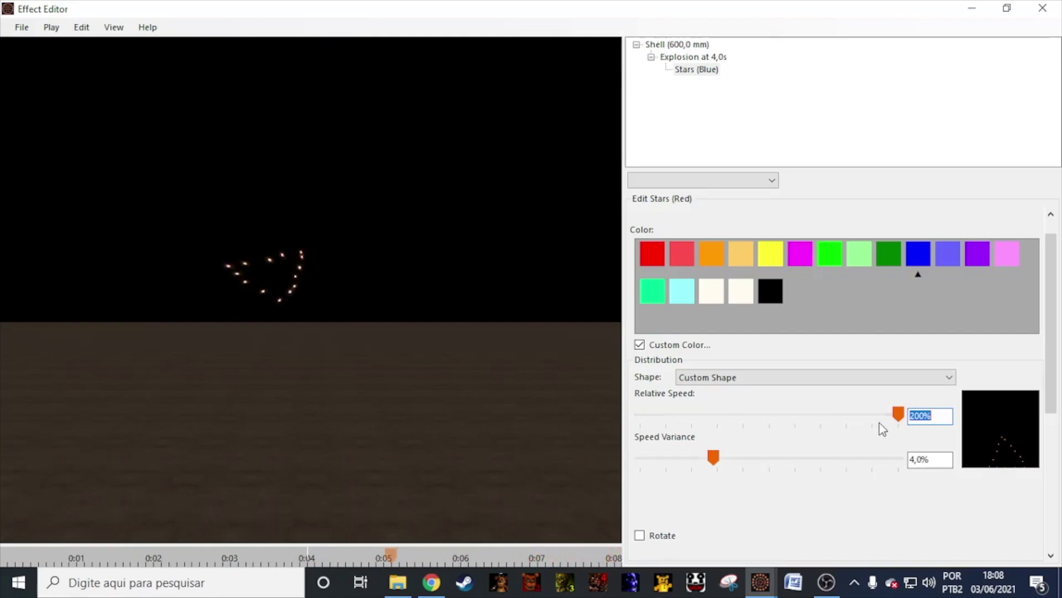
{"action": "left_click_drag", "start_coordinate": [880, 422], "coordinate": [781, 420]}
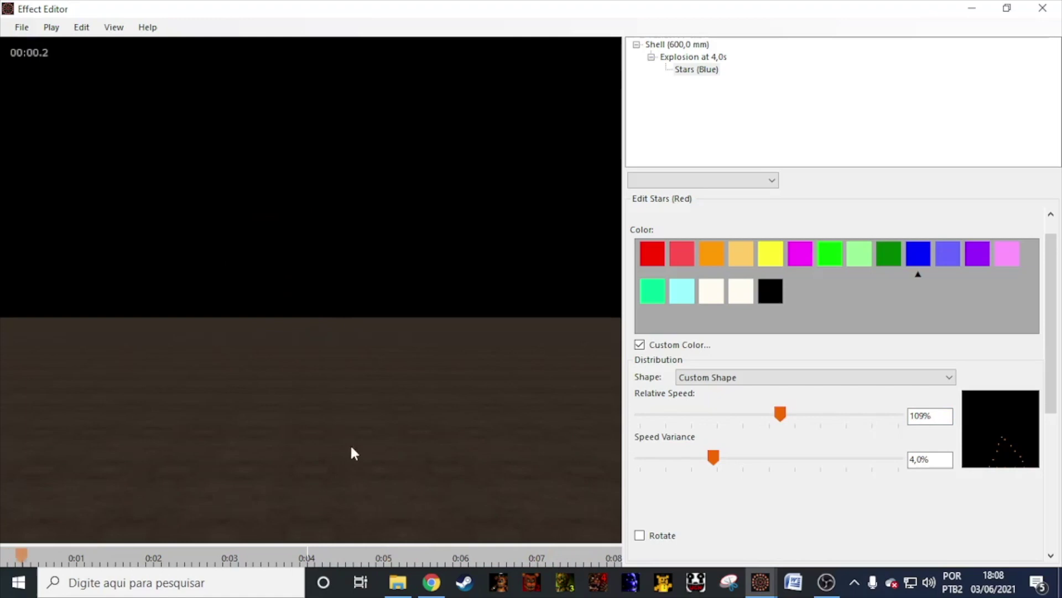
{"action": "left_click", "coordinate": [299, 559]}
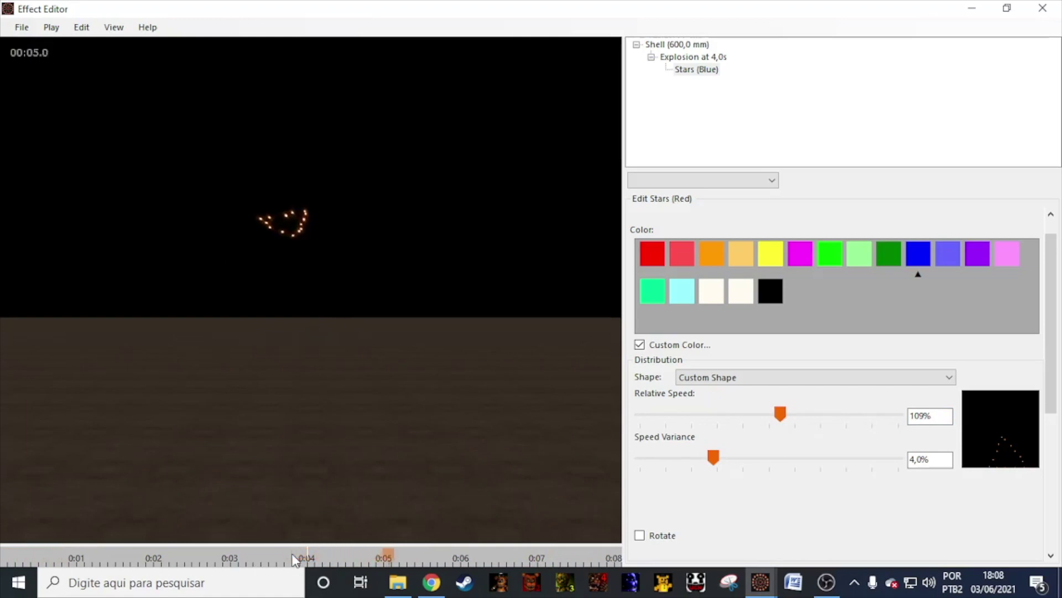
Rotate the star pattern 180° about the X-axis and replay the burst.
{"action": "left_click", "coordinate": [640, 535]}
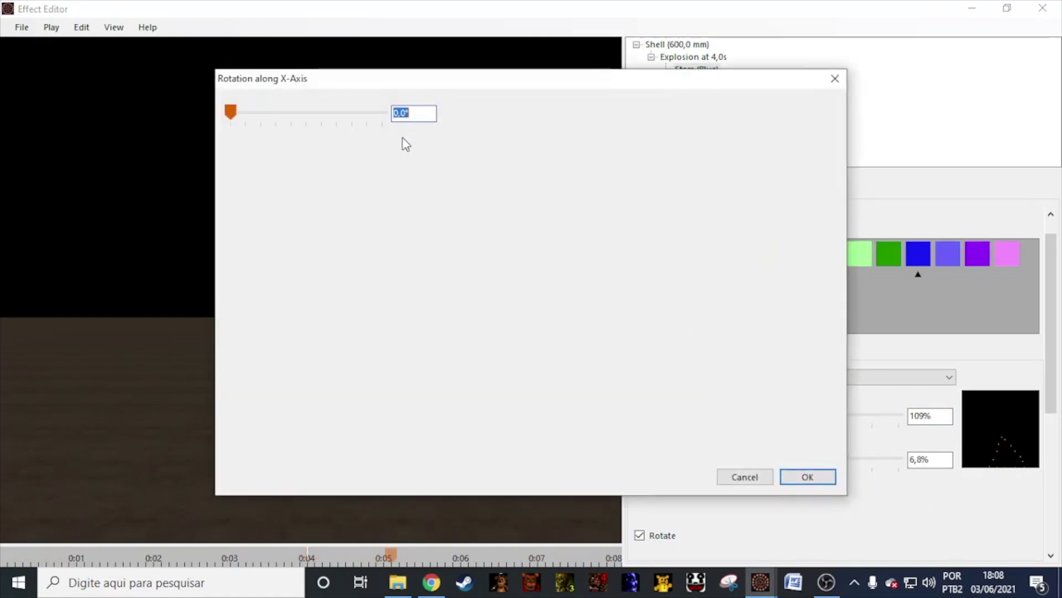
{"action": "type", "text": "180"}
{"action": "key", "text": "Return"}
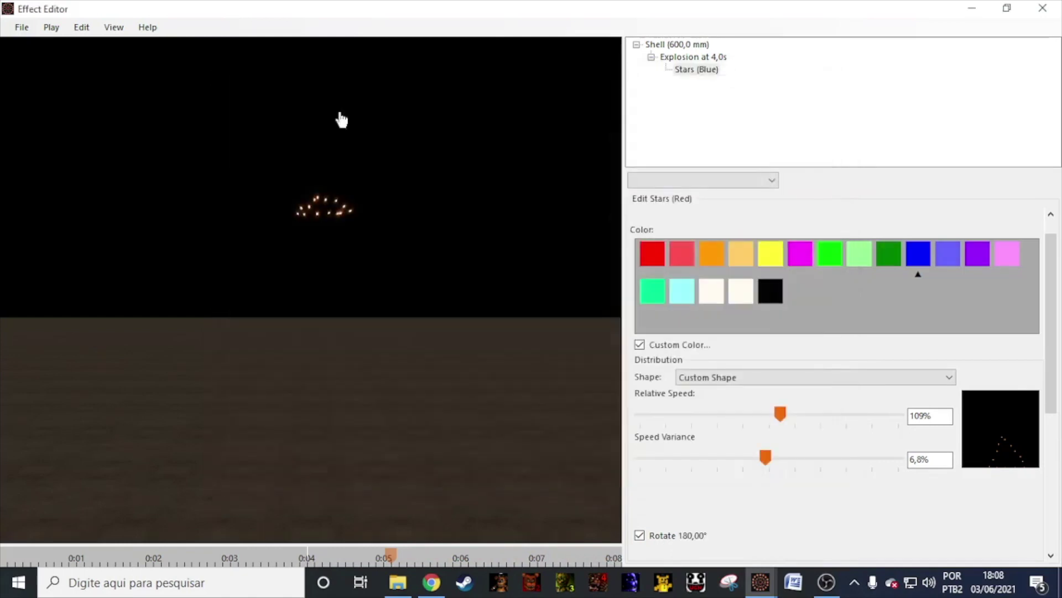
{"action": "key", "text": "space"}
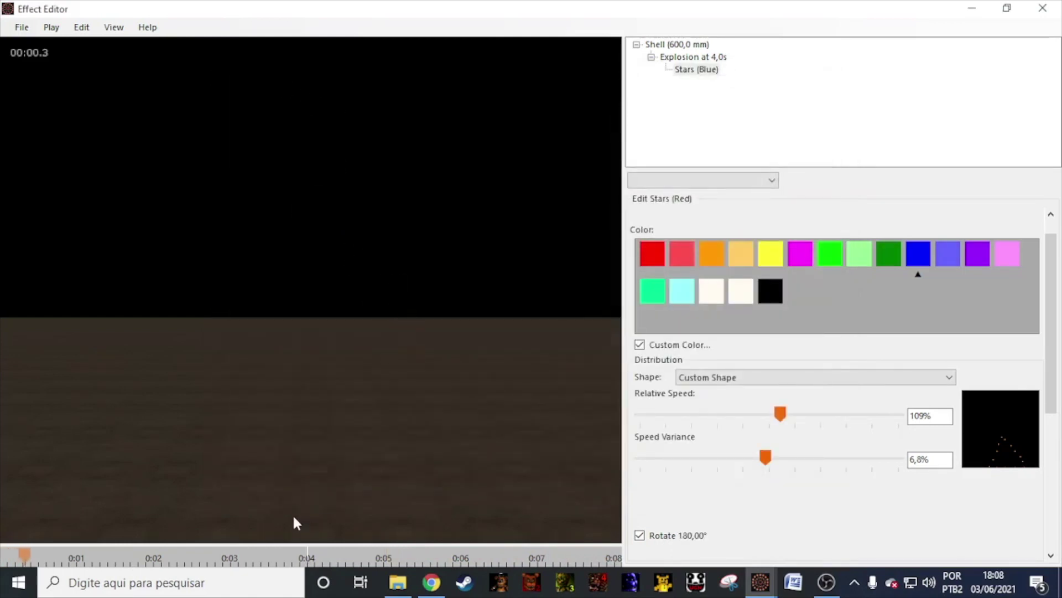
{"action": "left_click", "coordinate": [281, 556]}
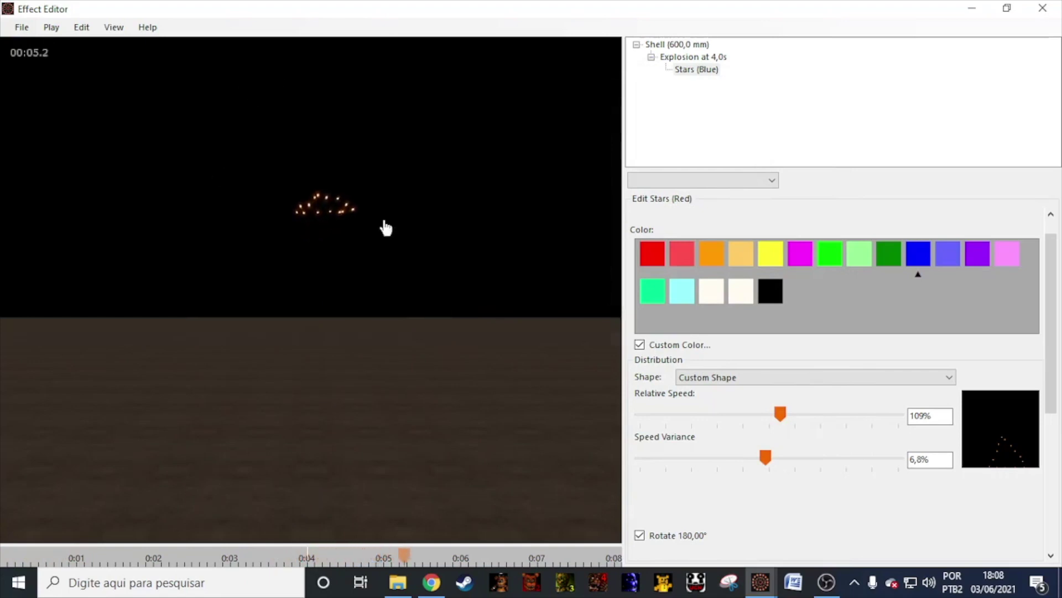
Extend the stars' maximum lifetime to 15,00s.
{"action": "scroll", "coordinate": [720, 404], "scroll_direction": "down", "scroll_amount": 5}
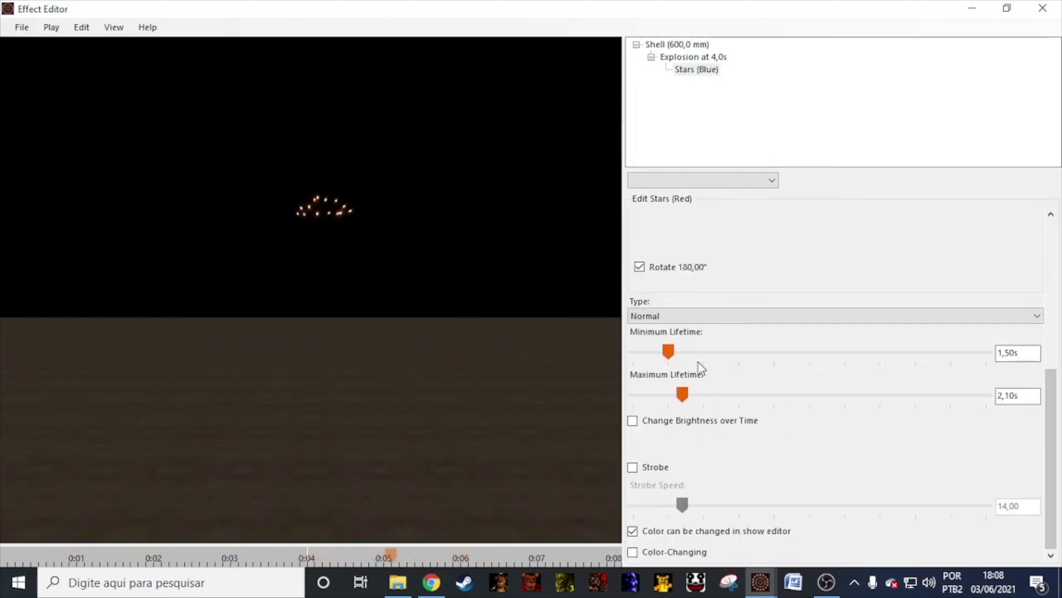
{"action": "left_click", "coordinate": [695, 394]}
{"action": "left_click_drag", "start_coordinate": [693, 396], "coordinate": [777, 408]}
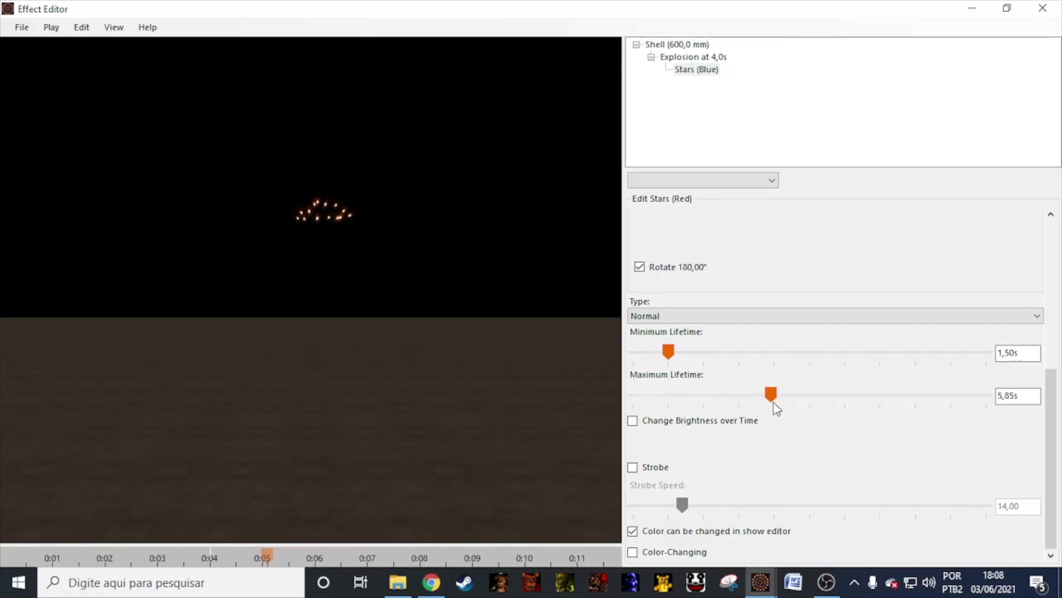
{"action": "left_click", "coordinate": [182, 560]}
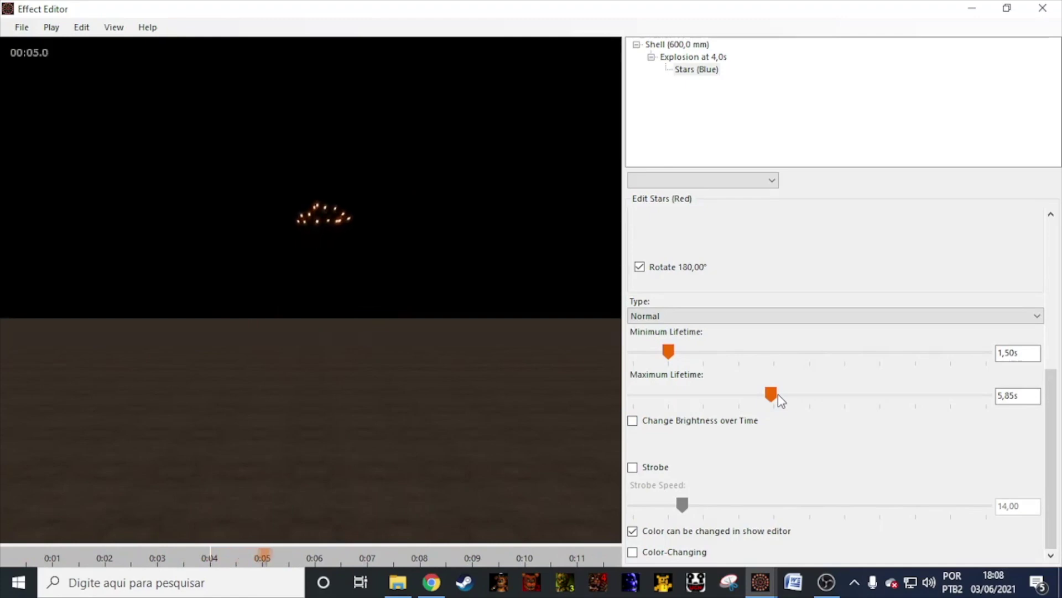
{"action": "left_click_drag", "start_coordinate": [778, 394], "coordinate": [991, 395]}
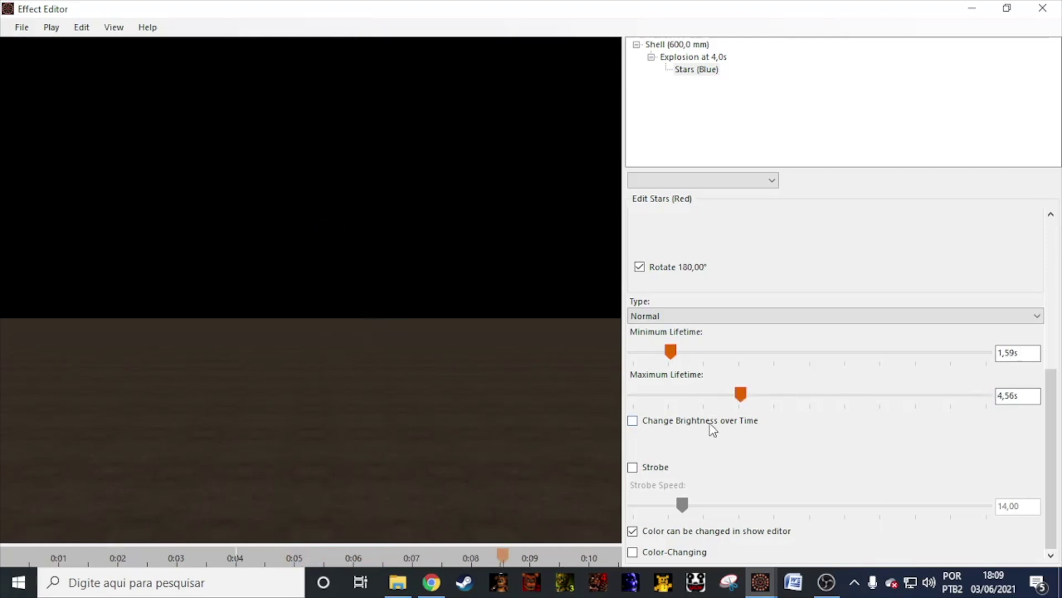
Enable brightness change over time and drag the gradient points so stars brighten then fade.
{"action": "left_click", "coordinate": [710, 422]}
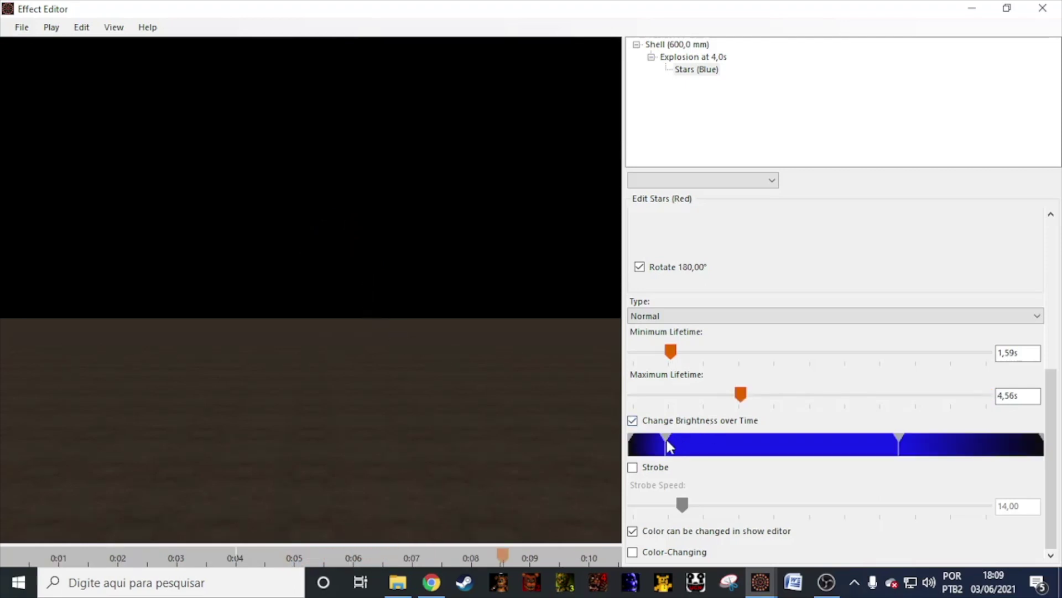
{"action": "left_click_drag", "start_coordinate": [666, 440], "coordinate": [801, 440]}
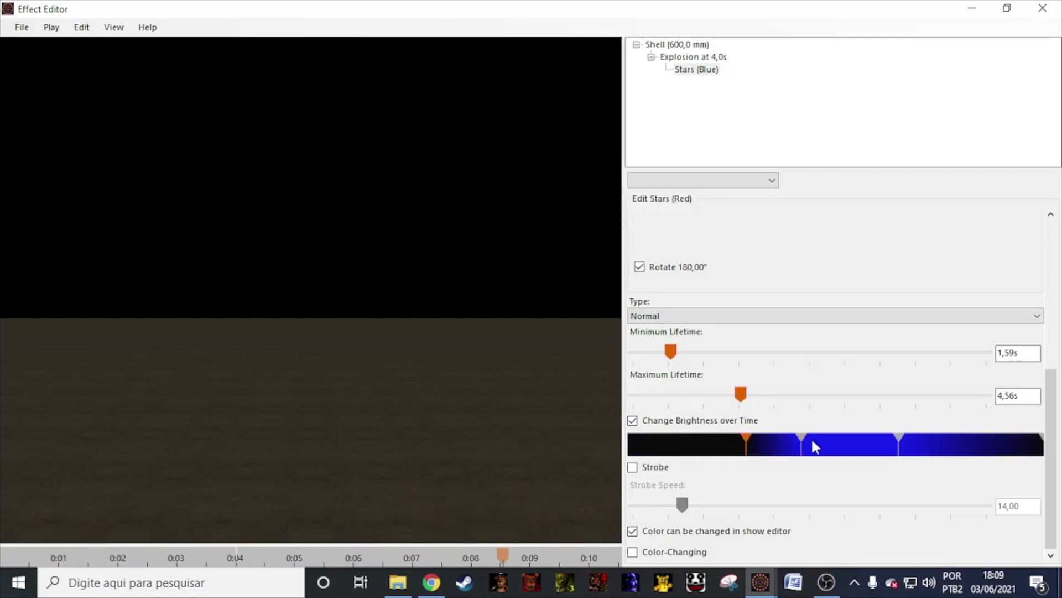
{"action": "left_click_drag", "start_coordinate": [802, 438], "coordinate": [814, 437]}
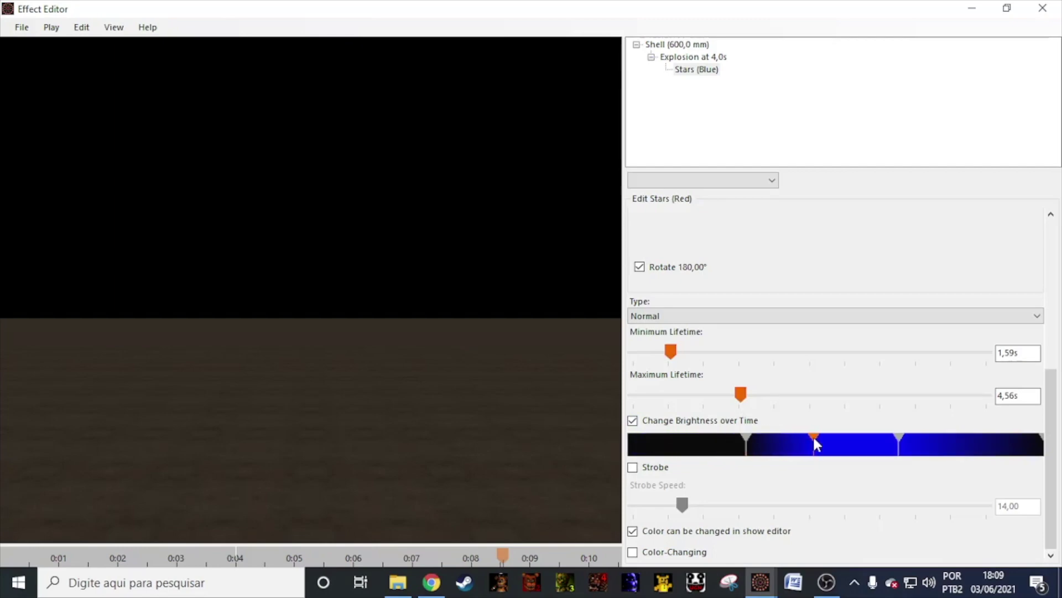
{"action": "left_click_drag", "start_coordinate": [898, 437], "coordinate": [1006, 438]}
{"action": "key", "text": "space"}
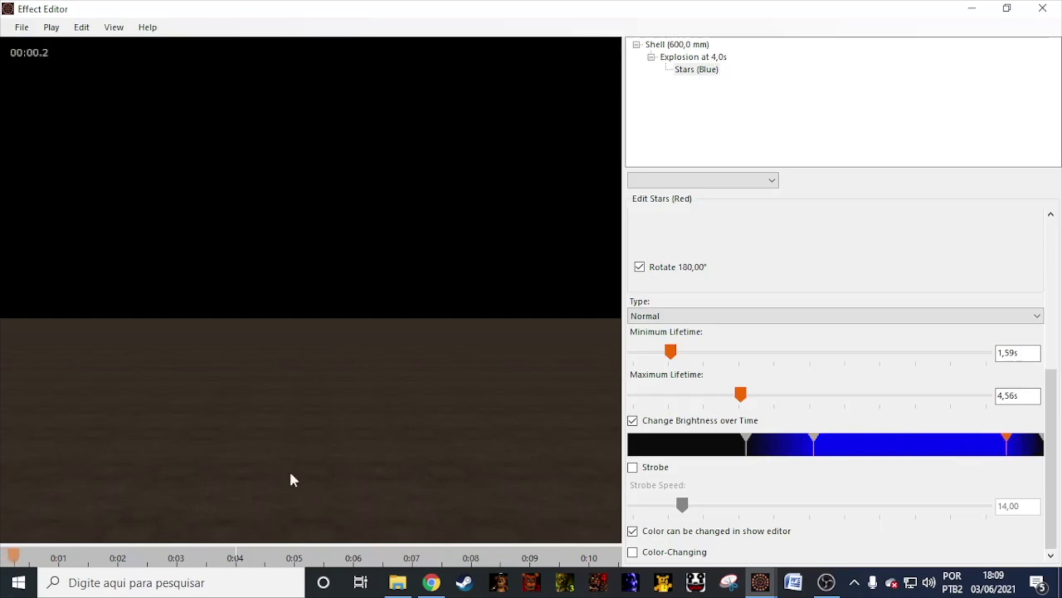
{"action": "left_click", "coordinate": [221, 550]}
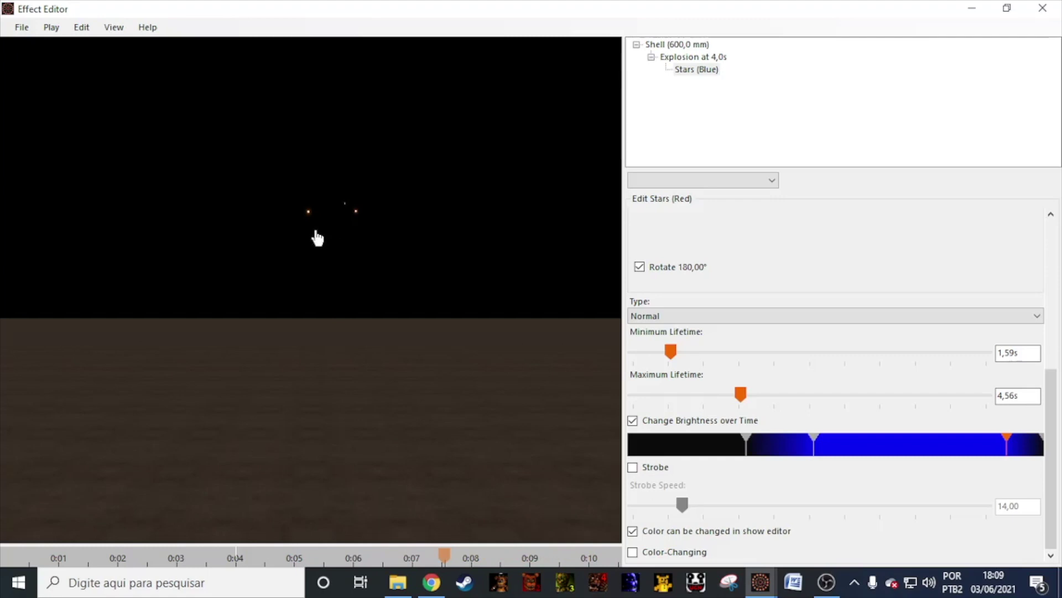
Stop the red stars from changing brightness over time, leaving strobe switched off.
{"action": "left_click", "coordinate": [643, 468]}
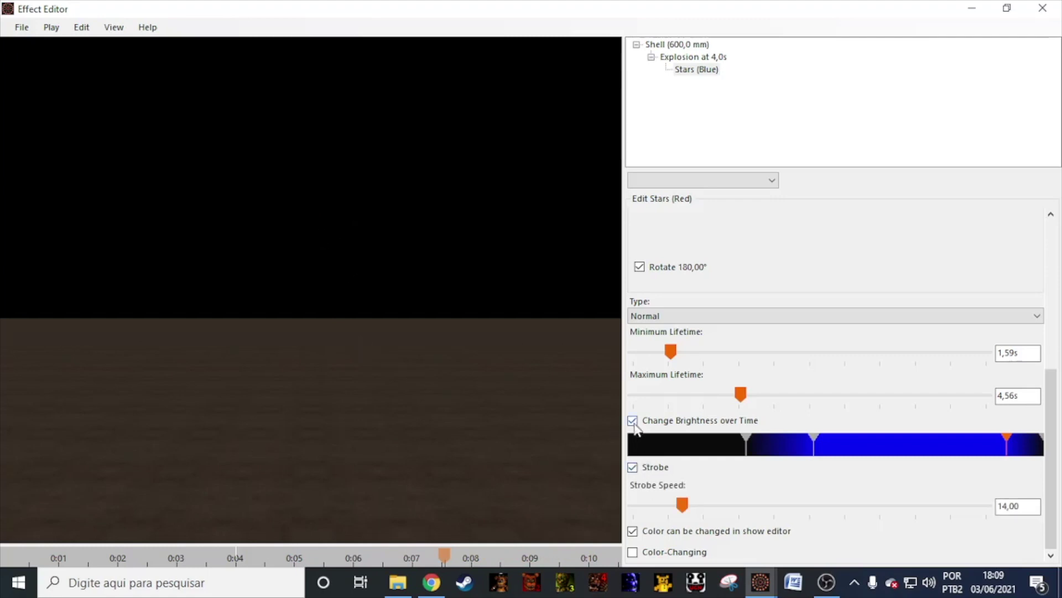
{"action": "left_click", "coordinate": [633, 421]}
{"action": "left_click", "coordinate": [216, 551]}
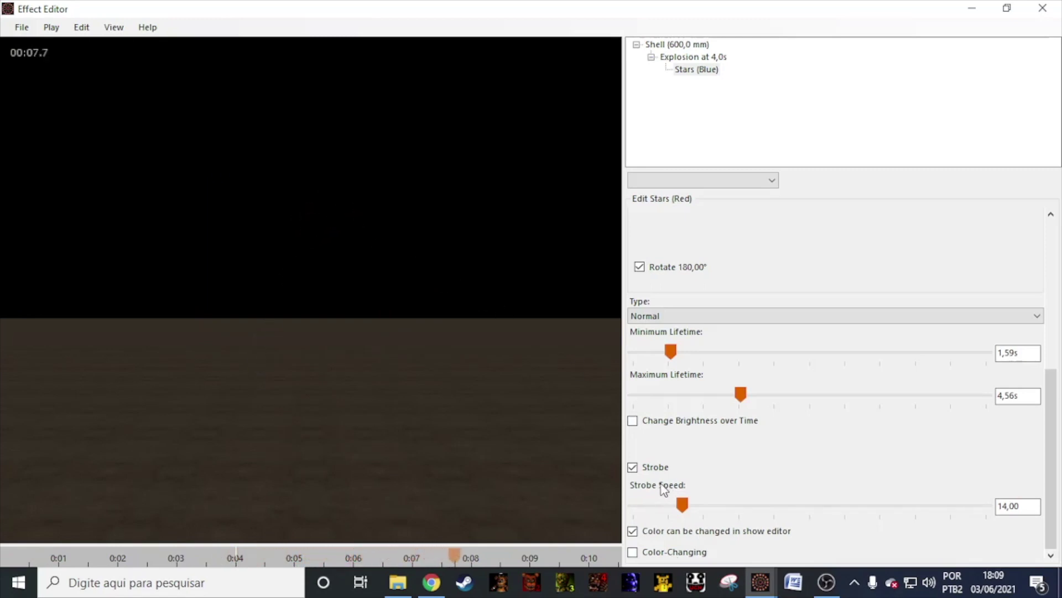
{"action": "left_click", "coordinate": [647, 467]}
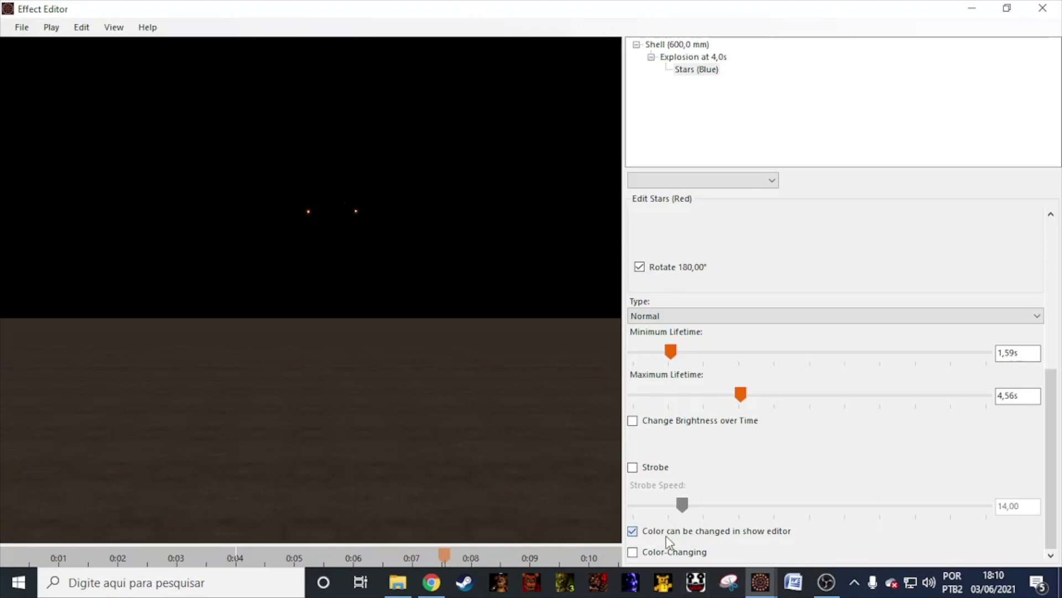
{"action": "key", "text": "space"}
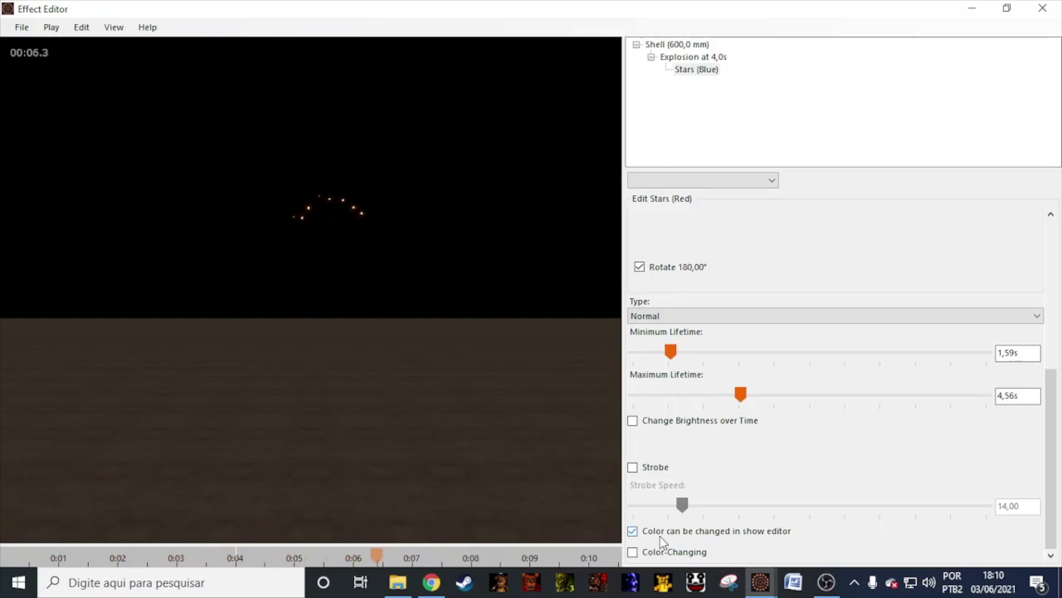
Allow the red stars' colour to be changed in the show editor.
{"action": "left_click", "coordinate": [646, 533]}
{"action": "left_click_drag", "start_coordinate": [1059, 470], "coordinate": [1055, 347]}
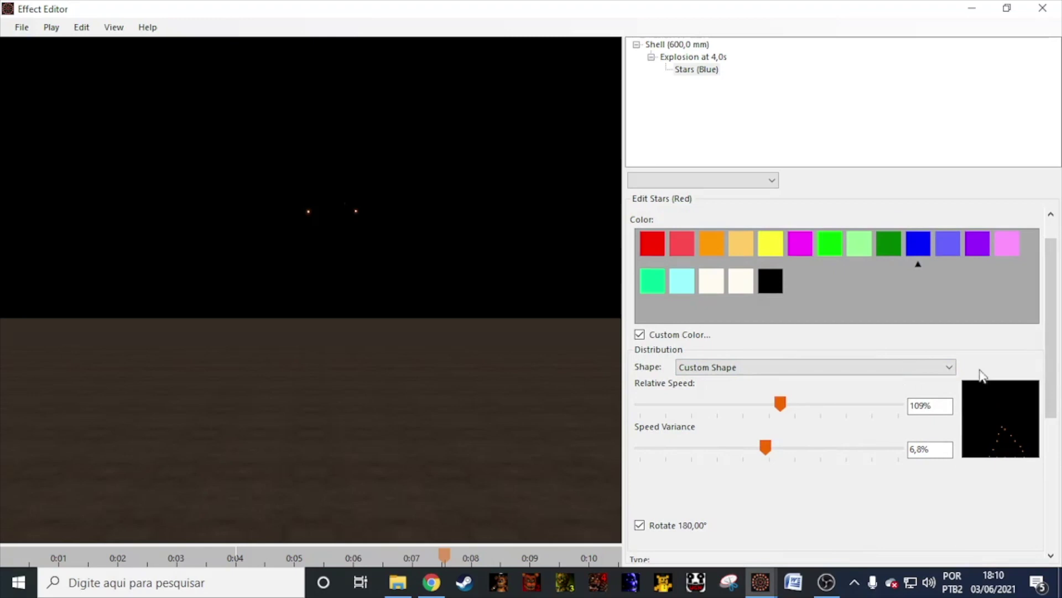
{"action": "left_click_drag", "start_coordinate": [1052, 406], "coordinate": [1050, 570]}
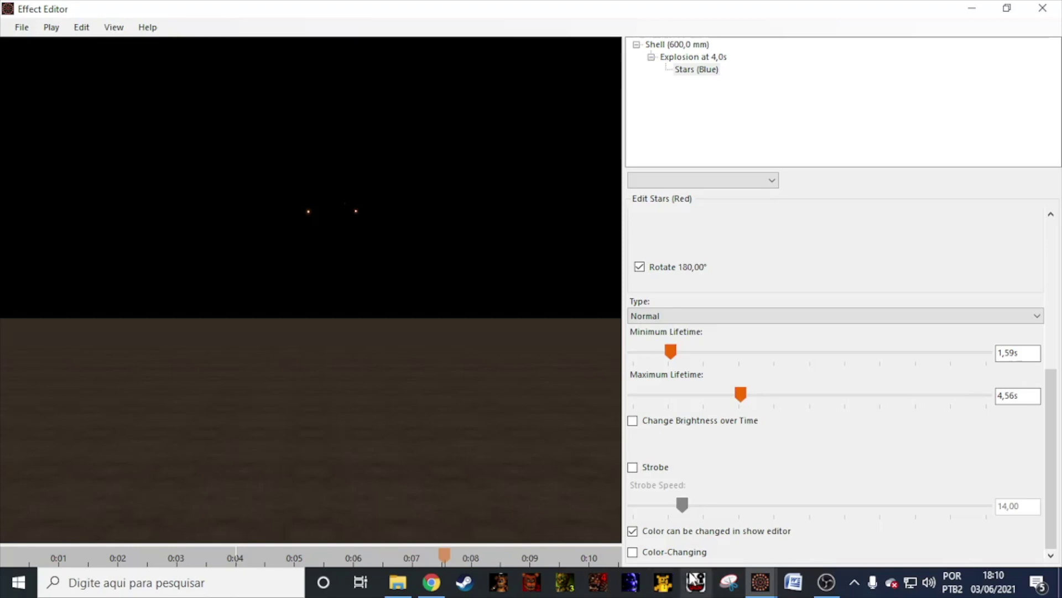
Make the red stars colour-changing toward red instead of show-editor adjustable, then select Stars (Blue).
{"action": "left_click", "coordinate": [661, 532]}
{"action": "left_click", "coordinate": [662, 552]}
{"action": "left_click_drag", "start_coordinate": [1054, 449], "coordinate": [1054, 500]}
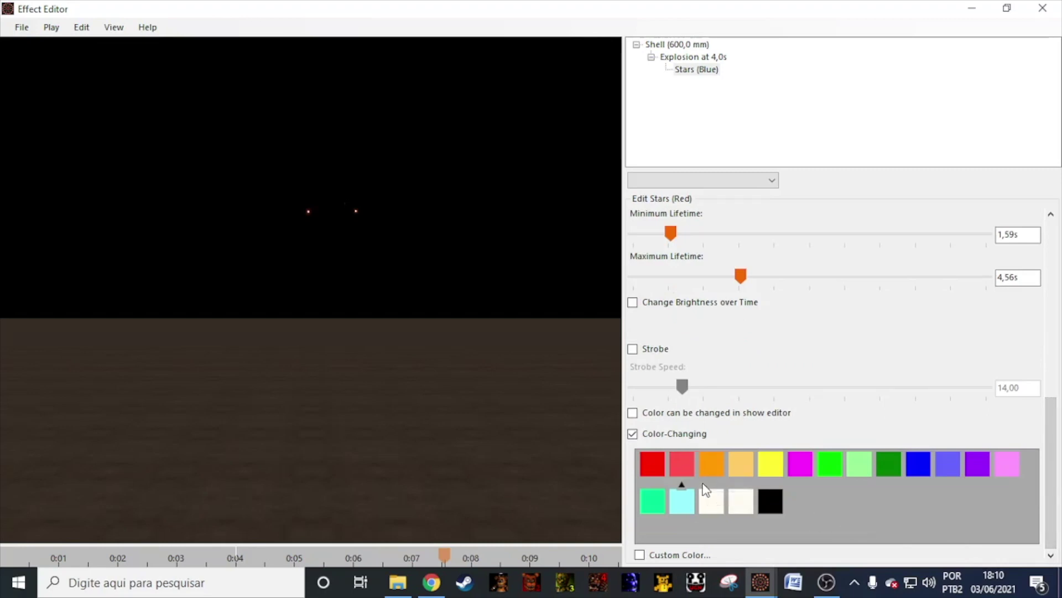
{"action": "left_click", "coordinate": [654, 468]}
{"action": "left_click", "coordinate": [395, 435]}
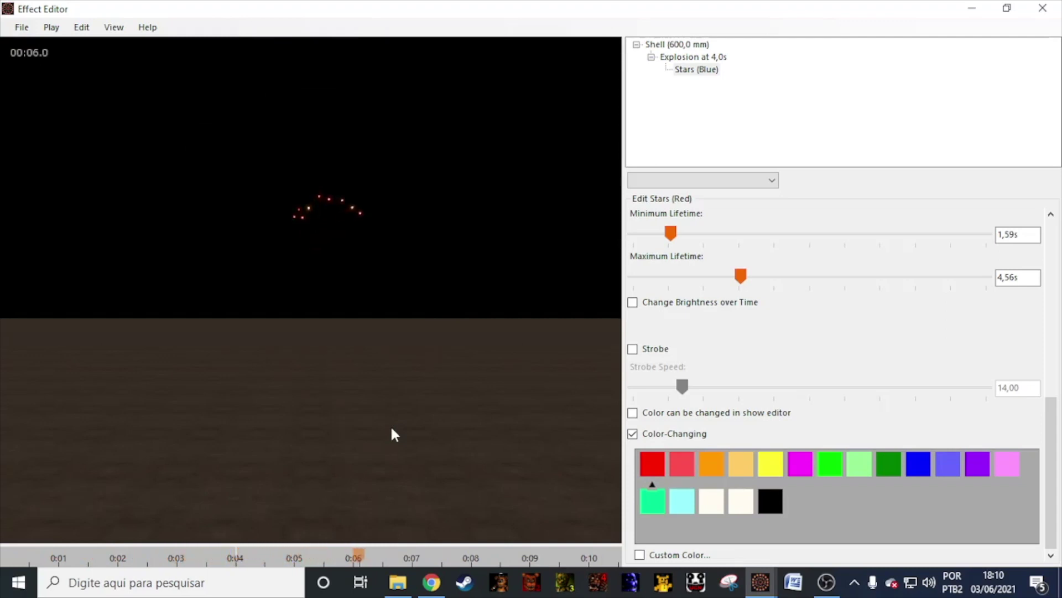
{"action": "left_click", "coordinate": [696, 69]}
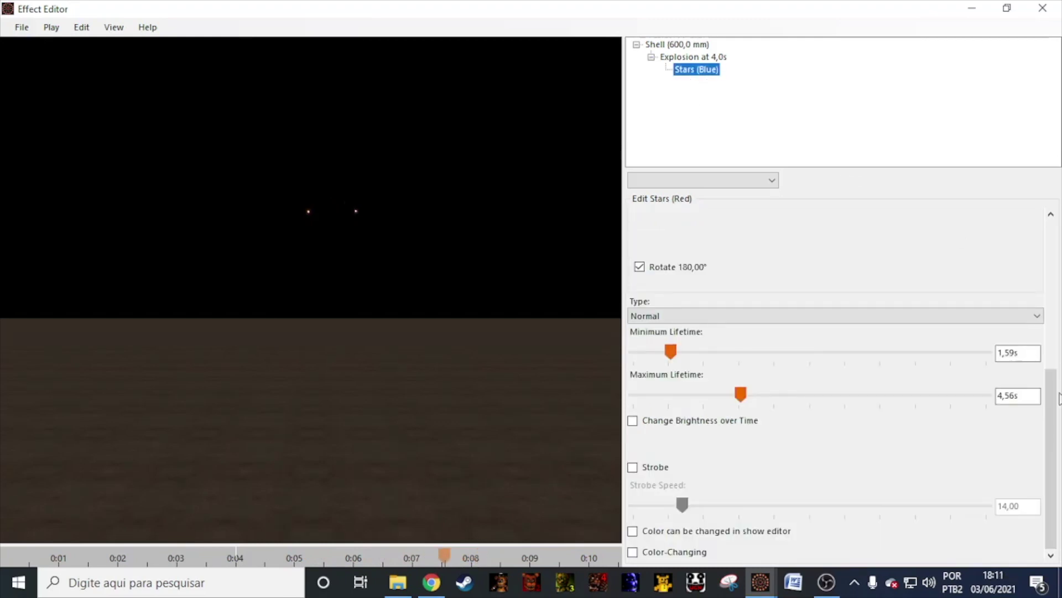
Give the blue stars a Heart burst shape and preview the heart at about 4 seconds.
{"action": "left_click", "coordinate": [828, 330]}
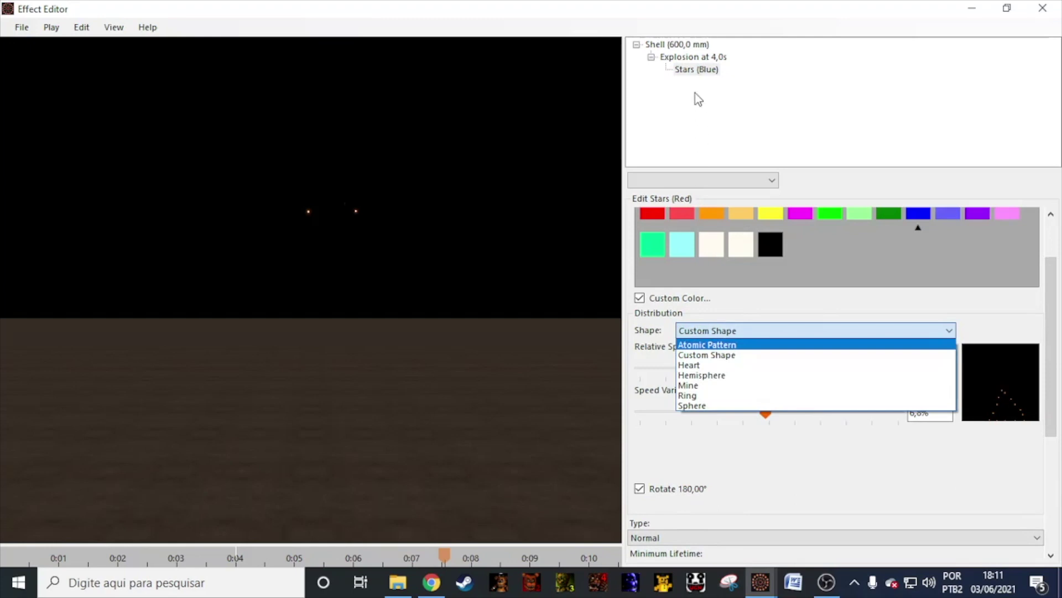
{"action": "left_click", "coordinate": [714, 365]}
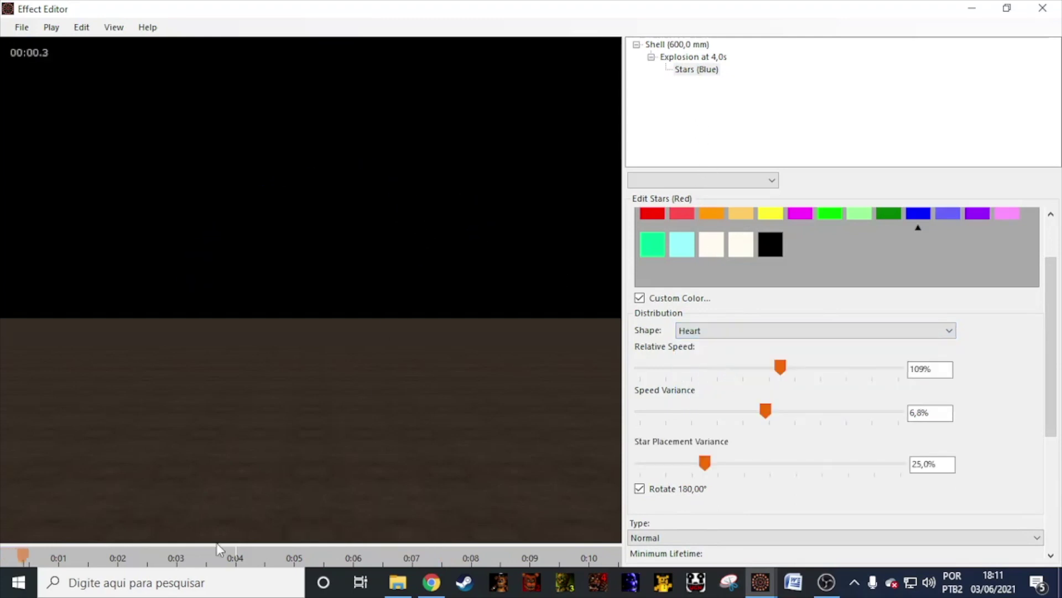
{"action": "left_click", "coordinate": [223, 548]}
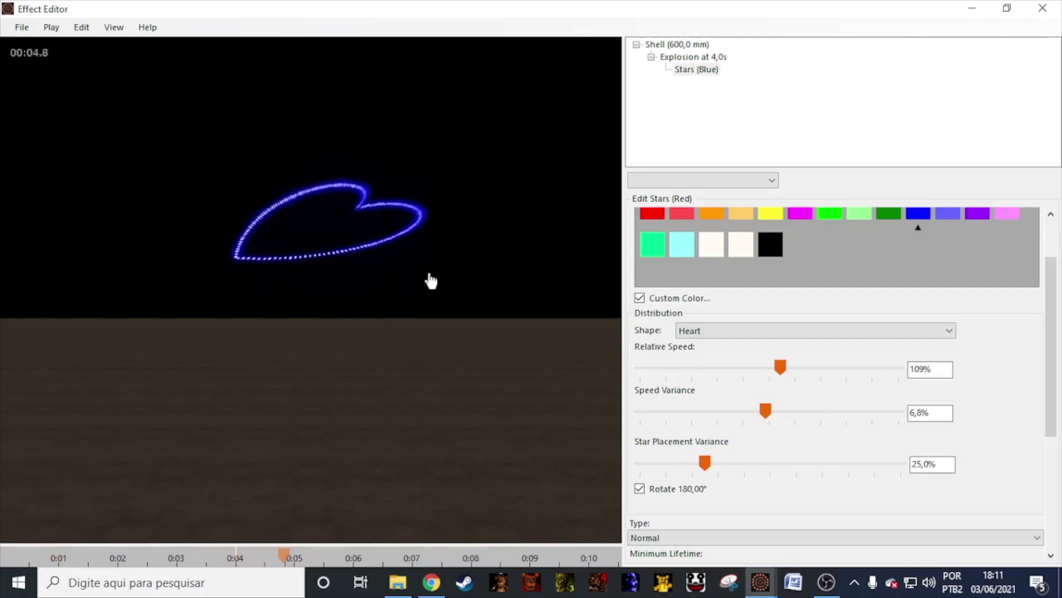
{"action": "left_click", "coordinate": [695, 69]}
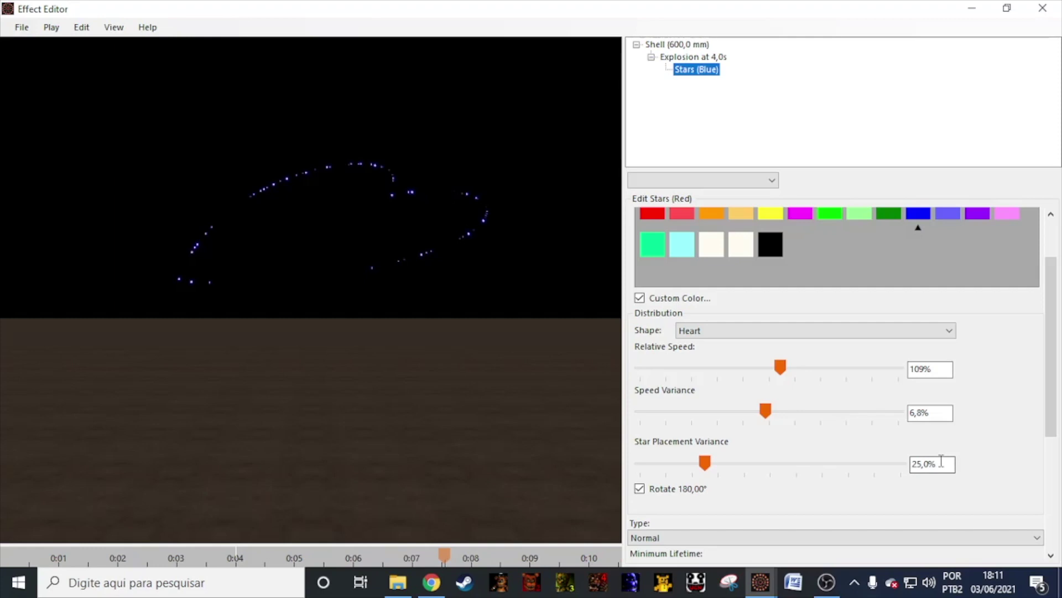
Preview the blue stars with the Hemisphere, Mine and Ring burst shapes in turn.
{"action": "left_click", "coordinate": [799, 332]}
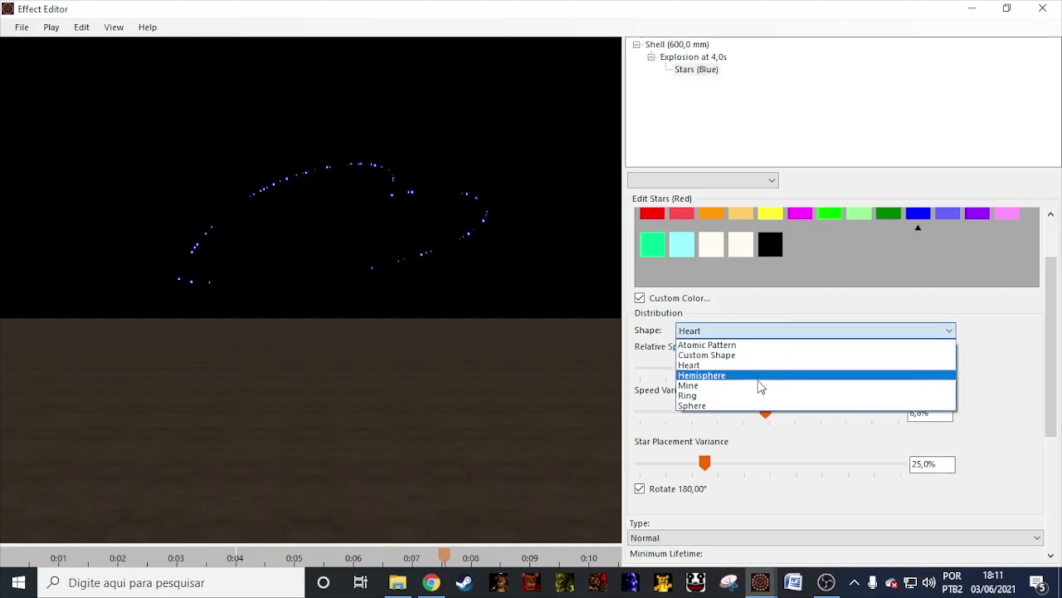
{"action": "left_click", "coordinate": [702, 376]}
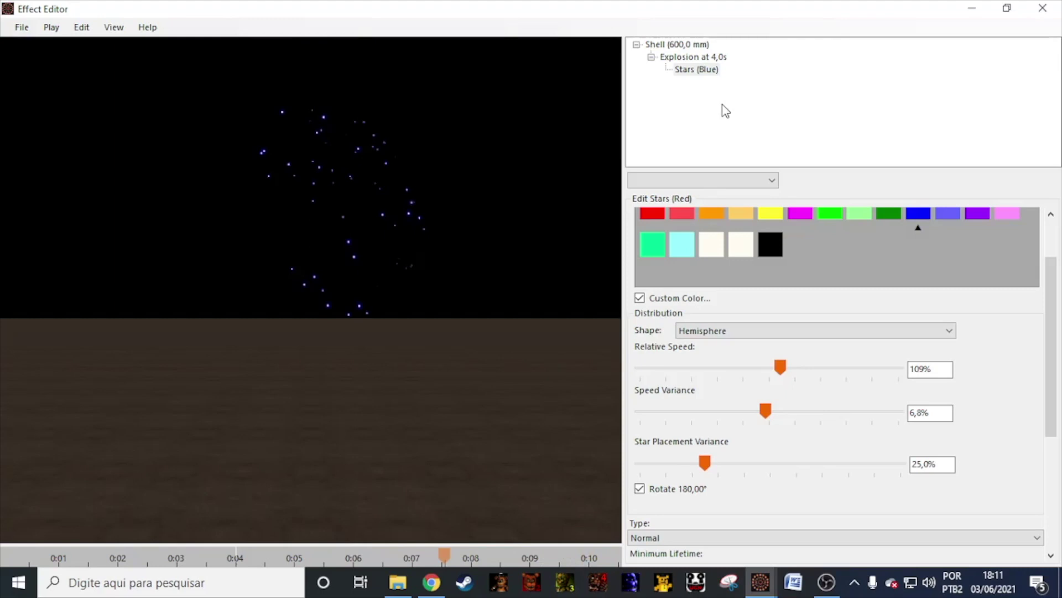
{"action": "left_click", "coordinate": [693, 332]}
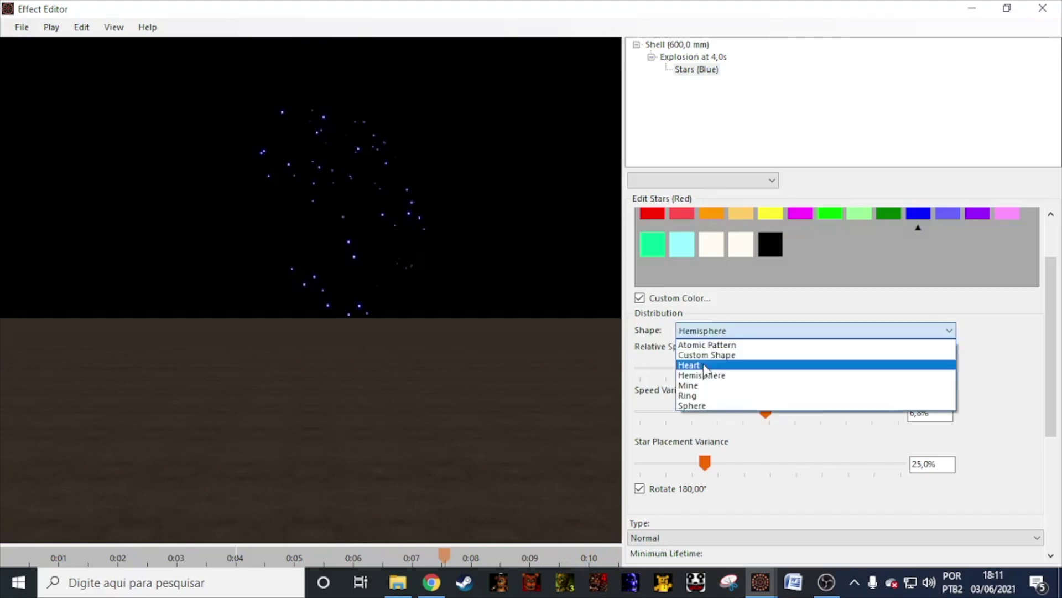
{"action": "left_click", "coordinate": [709, 386]}
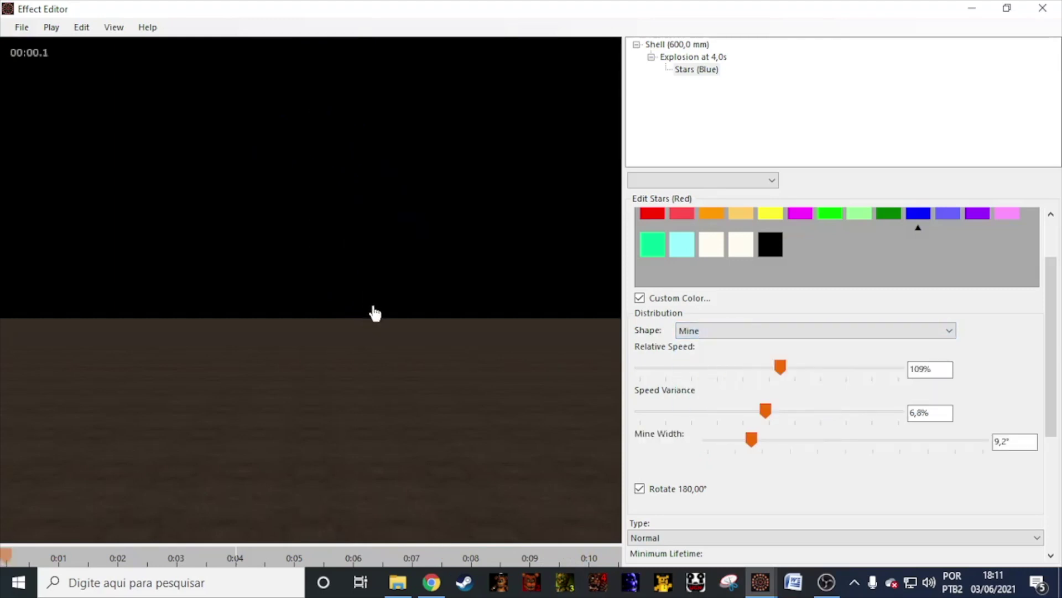
{"action": "left_click", "coordinate": [232, 556]}
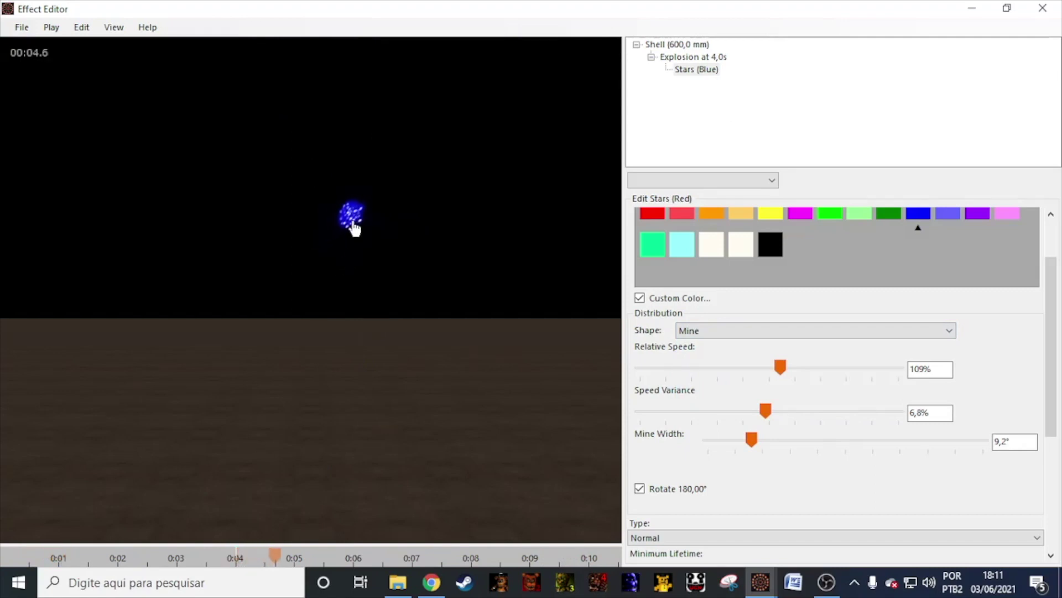
{"action": "left_click", "coordinate": [719, 330]}
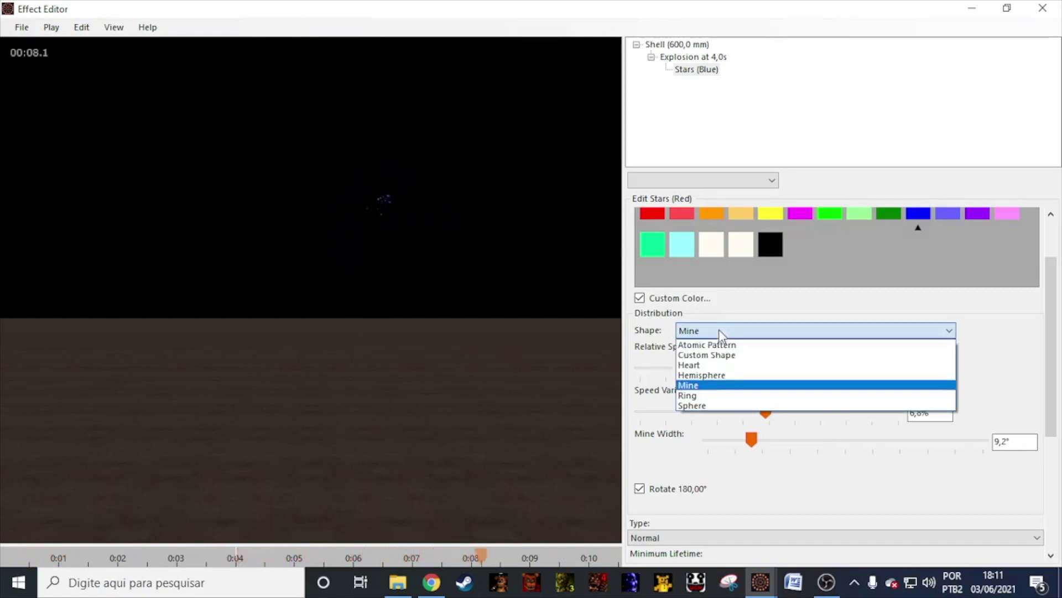
{"action": "left_click", "coordinate": [722, 394]}
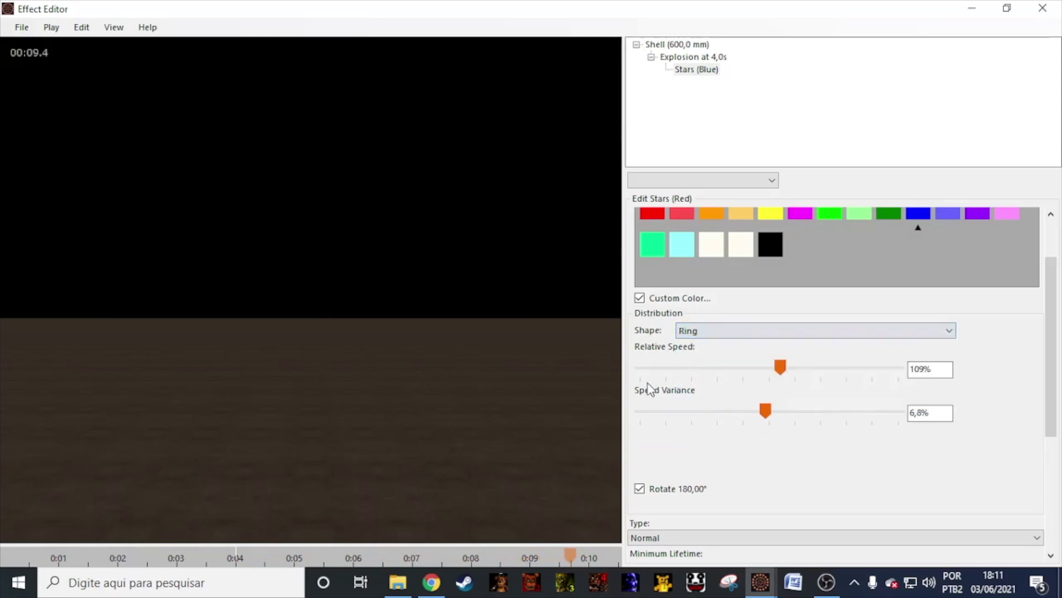
{"action": "left_click", "coordinate": [215, 558]}
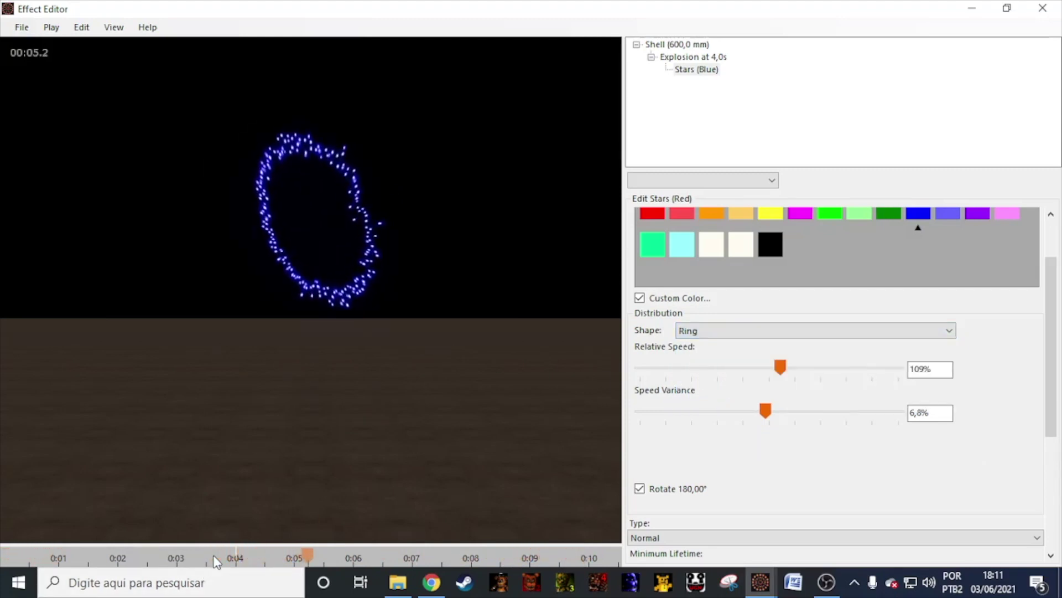
Settle on the Sphere burst shape and select the star placement variance value.
{"action": "left_click", "coordinate": [774, 331]}
{"action": "left_click", "coordinate": [703, 408]}
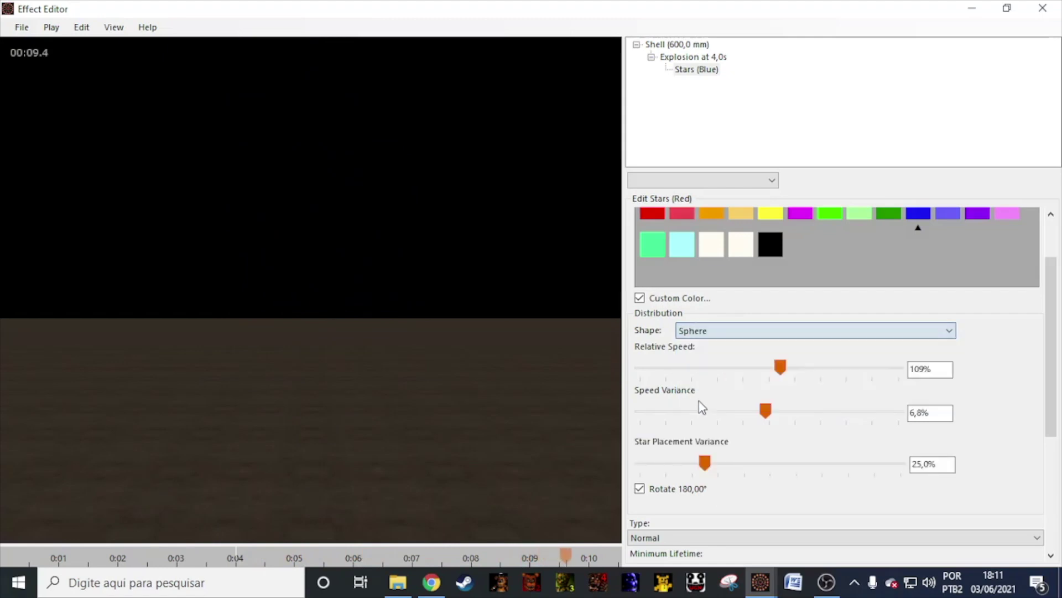
{"action": "double_click", "coordinate": [921, 465]}
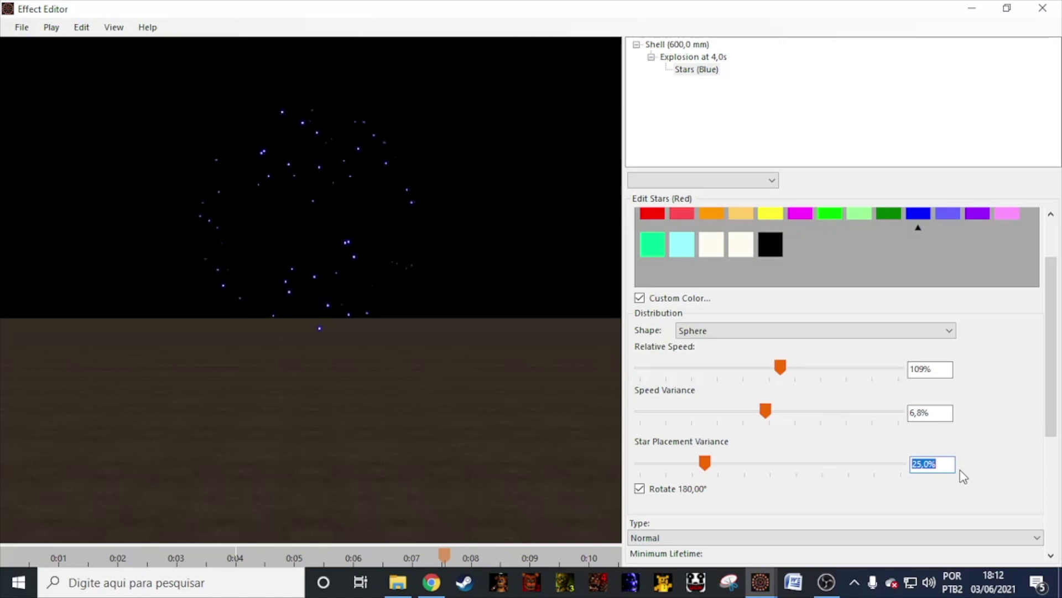
Set the blue stars' star placement variance and speed variance both to 0,0%.
{"action": "type", "text": "0"}
{"action": "key", "text": "Return"}
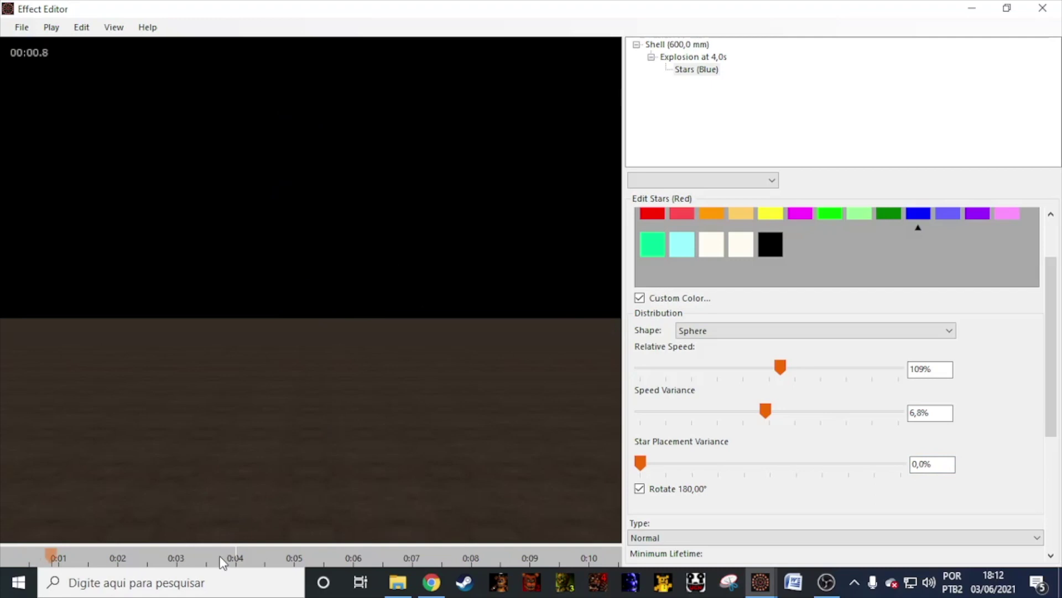
{"action": "left_click", "coordinate": [221, 559]}
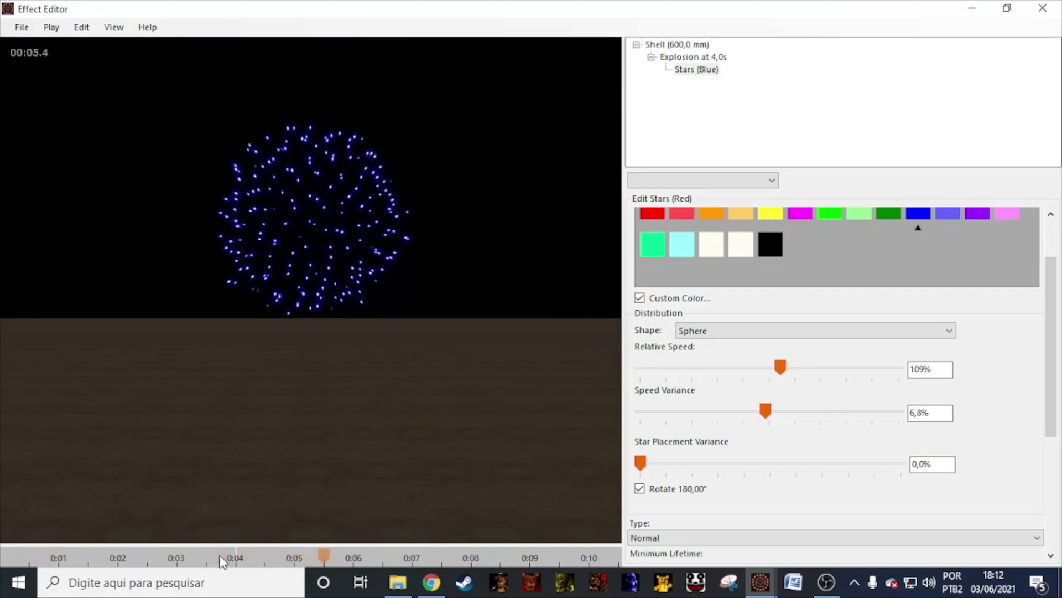
{"action": "double_click", "coordinate": [945, 412]}
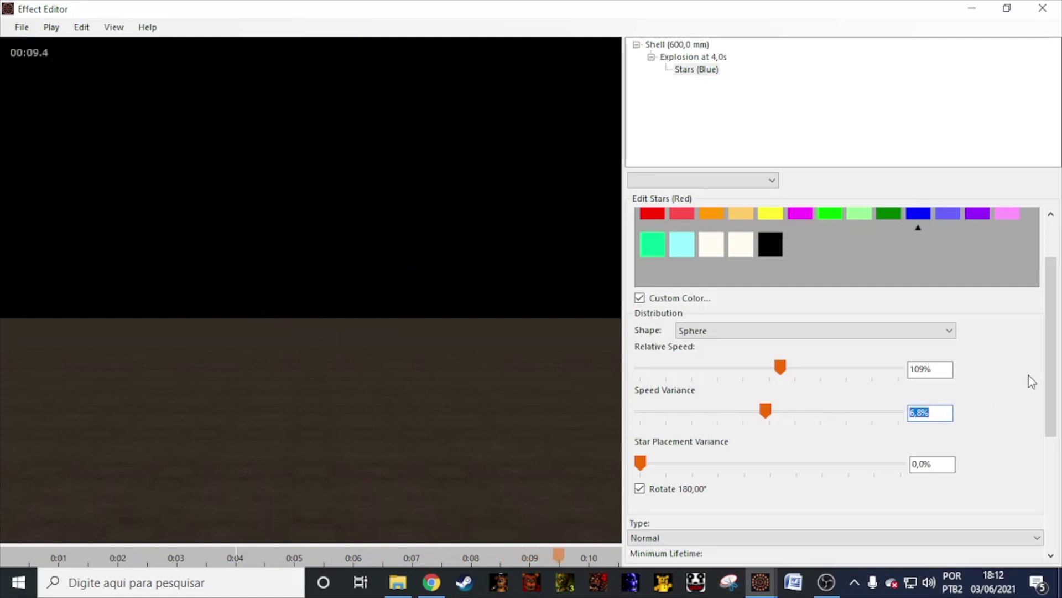
{"action": "type", "text": "0"}
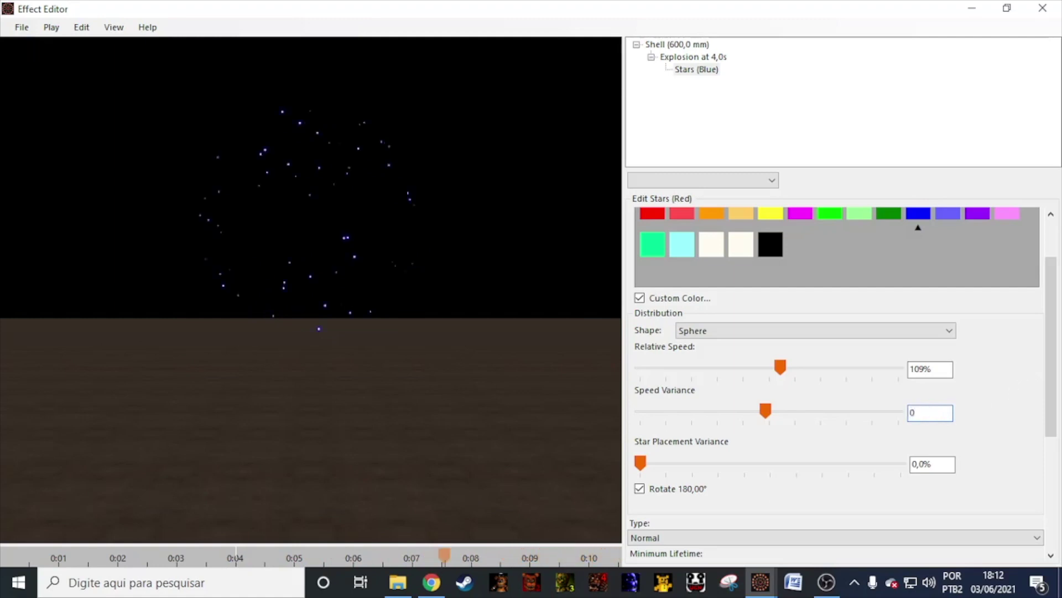
{"action": "key", "text": "Return"}
{"action": "left_click", "coordinate": [220, 562]}
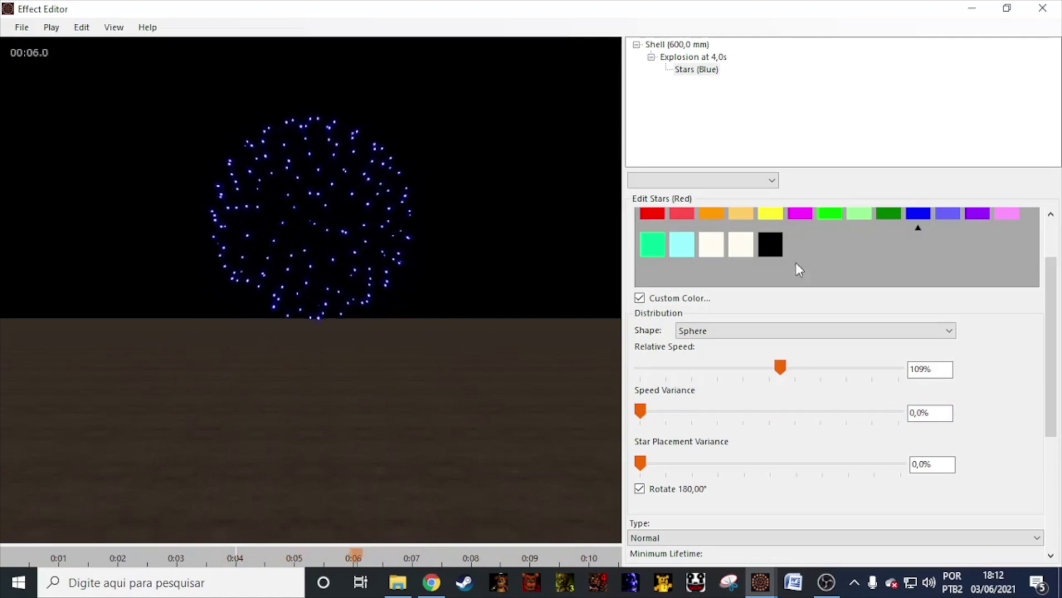
{"action": "left_click", "coordinate": [697, 69]}
{"action": "left_click", "coordinate": [696, 180]}
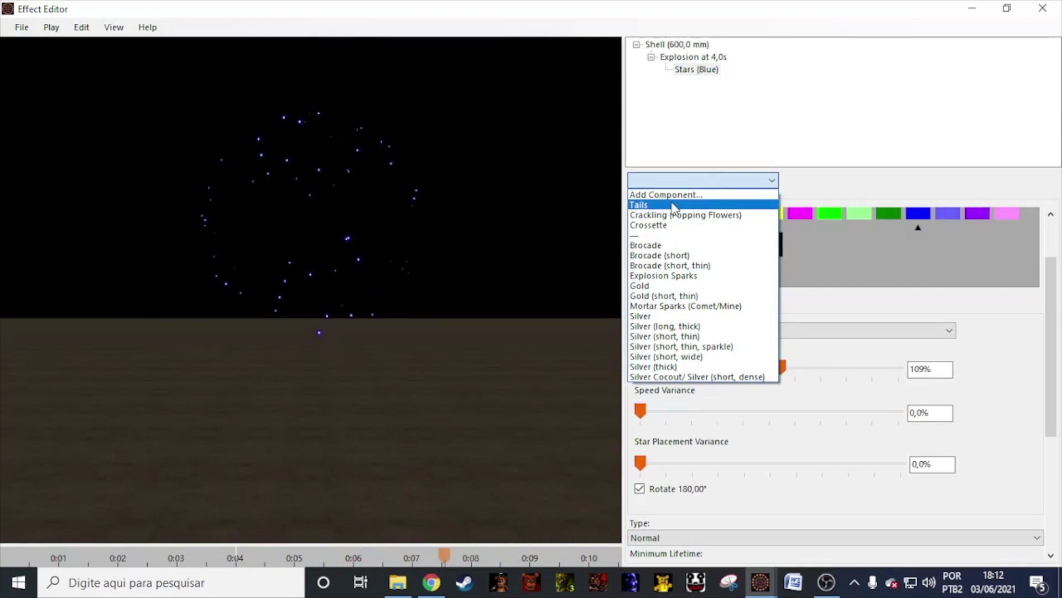
Add a Crackling (Popping Flowers) component under Stars (Blue) and preview the explosion.
{"action": "left_click", "coordinate": [713, 214]}
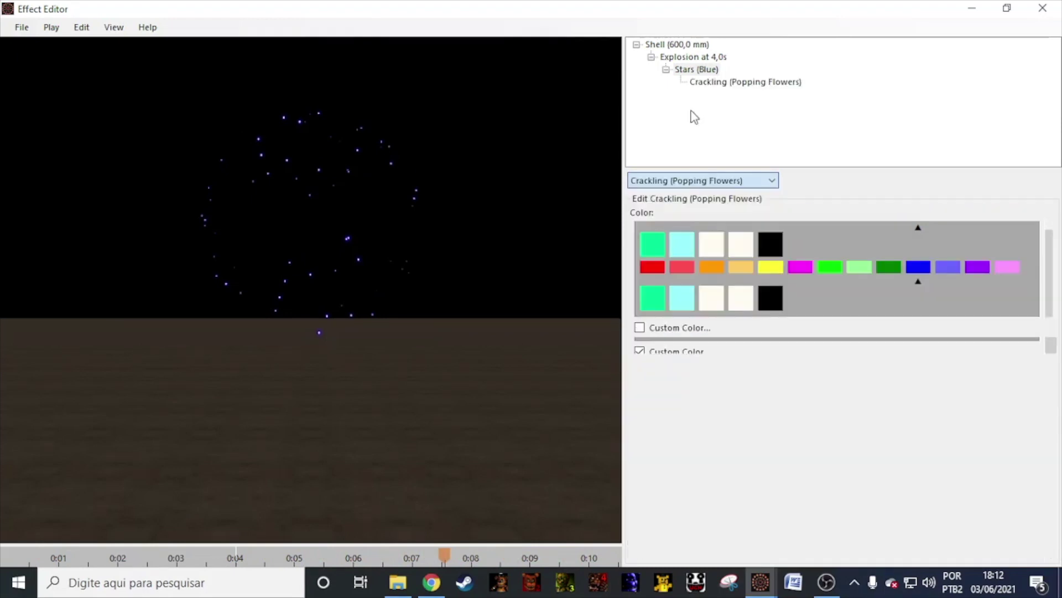
{"action": "left_click", "coordinate": [747, 82]}
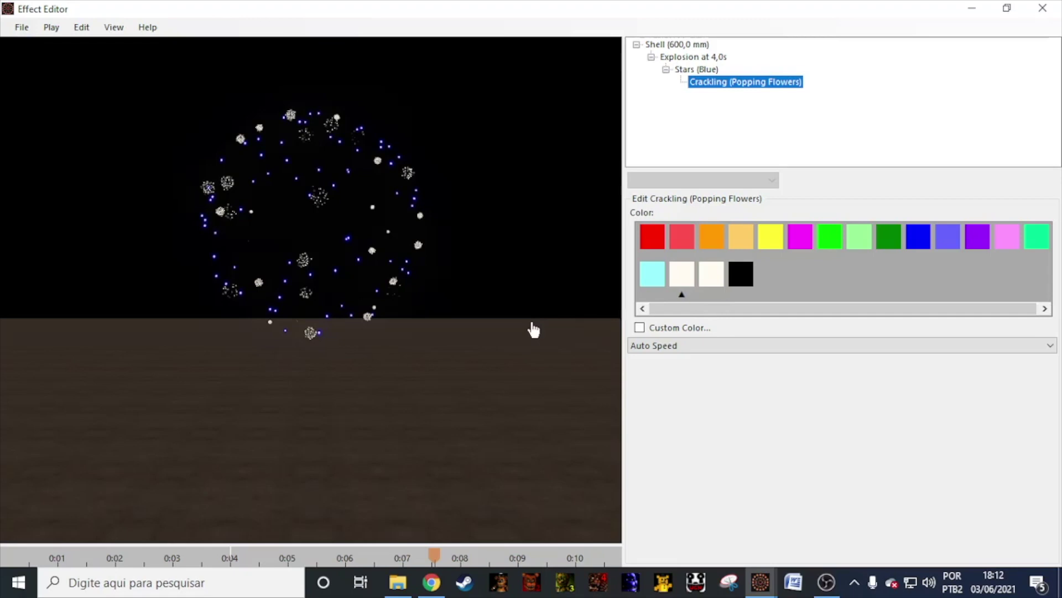
{"action": "left_click", "coordinate": [481, 329]}
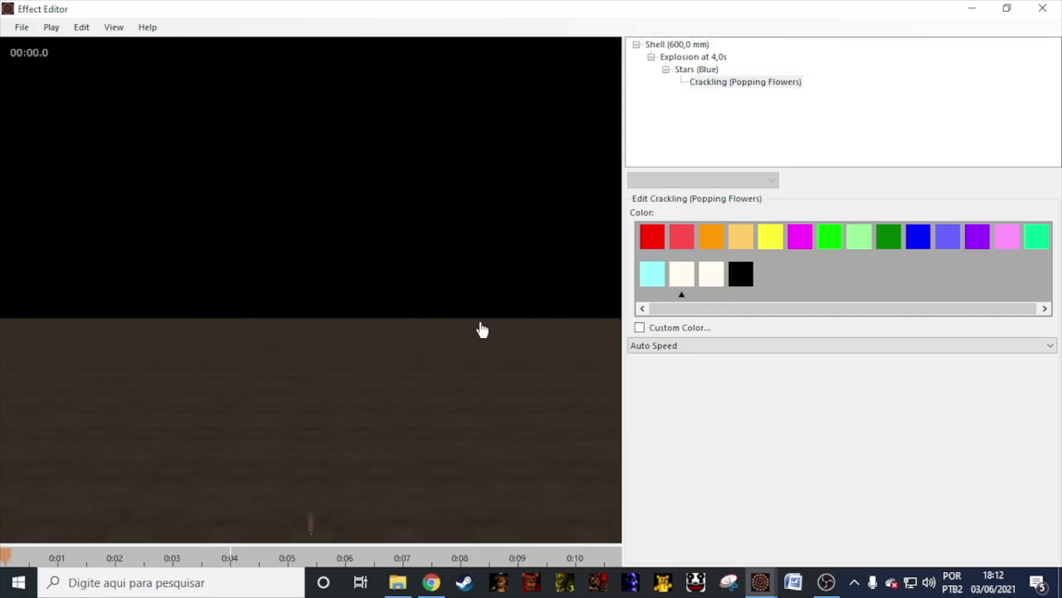
{"action": "left_click", "coordinate": [210, 556]}
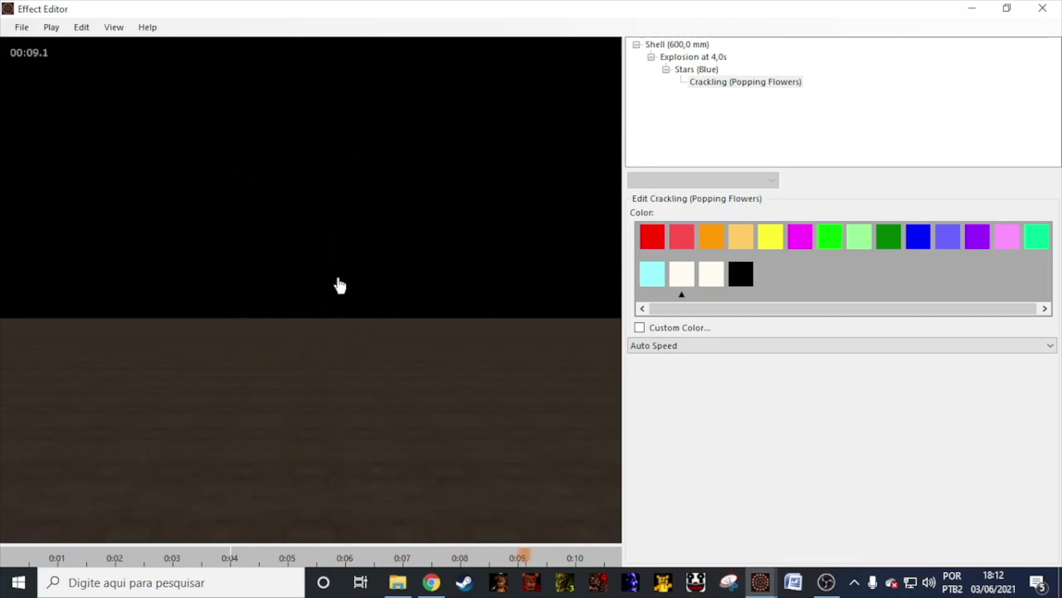
Colour the crackling orange after briefly trying blue.
{"action": "left_click", "coordinate": [918, 237]}
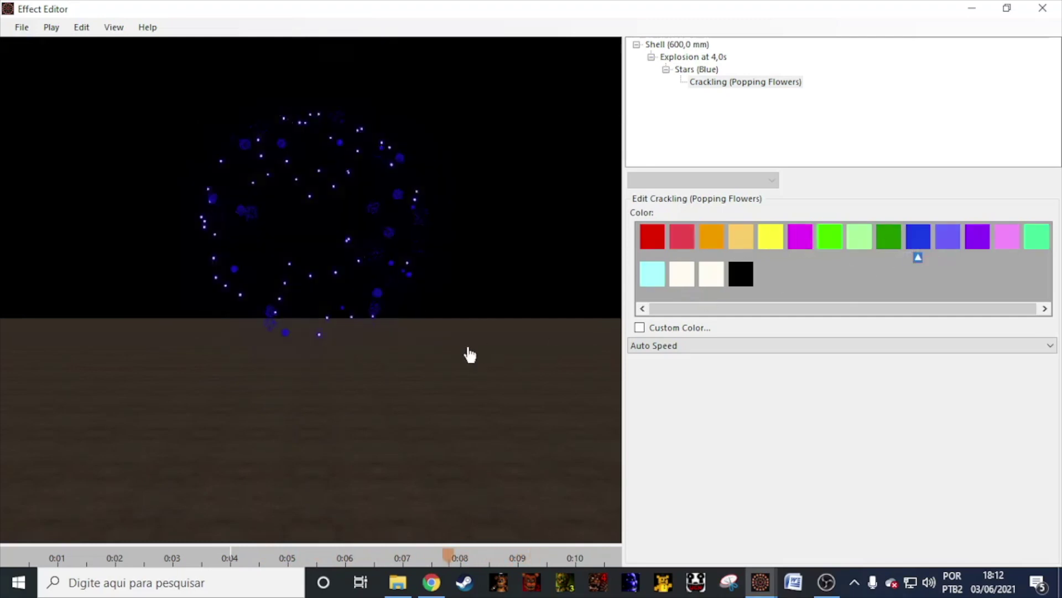
{"action": "left_click", "coordinate": [470, 354]}
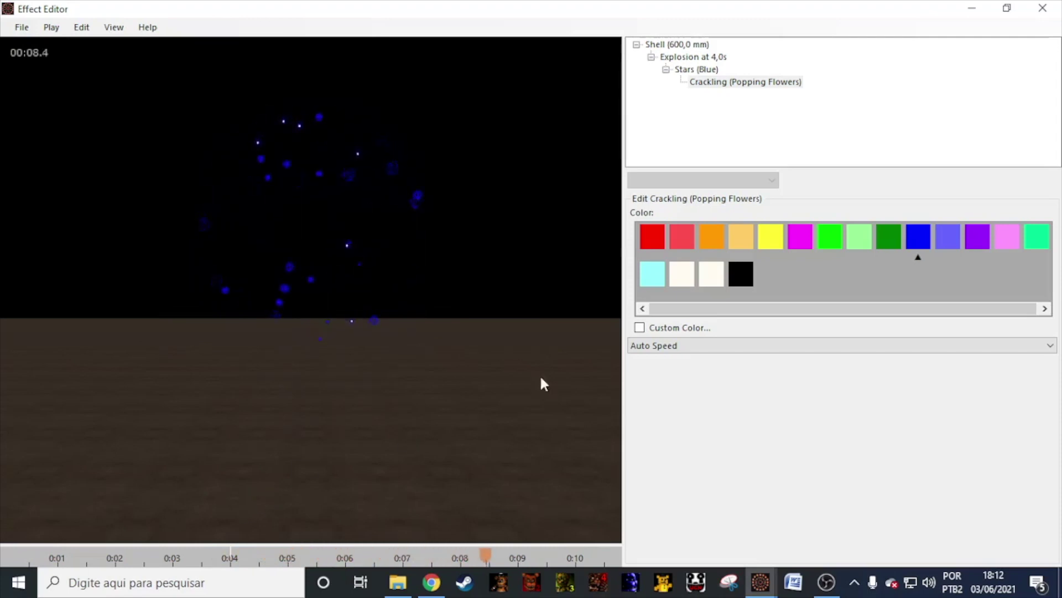
{"action": "left_click", "coordinate": [710, 237]}
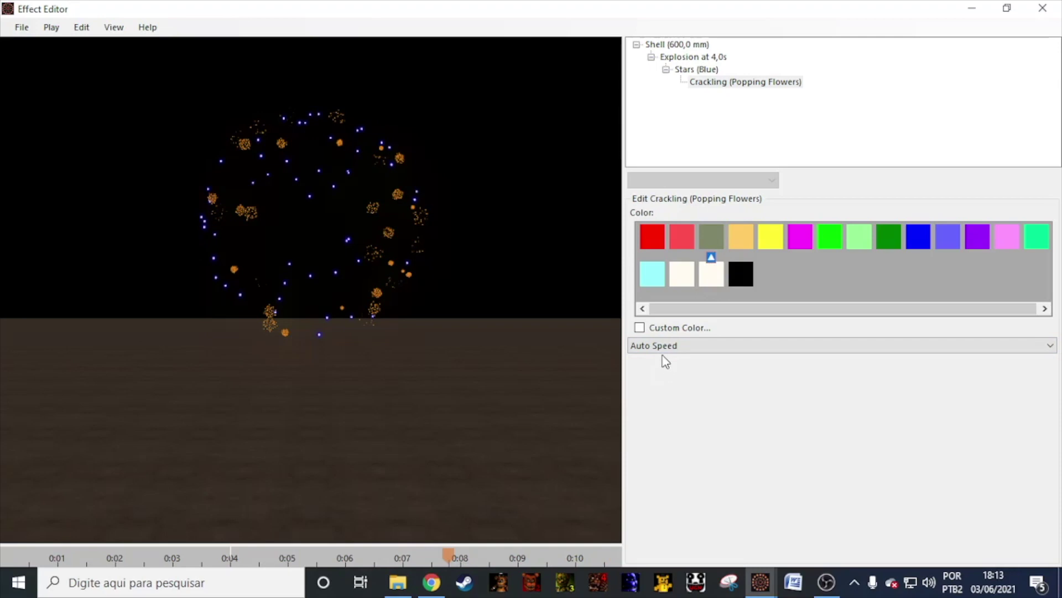
Switch the orange crackling to Manual Speed and raise its speed to 100,0.
{"action": "left_click", "coordinate": [681, 346]}
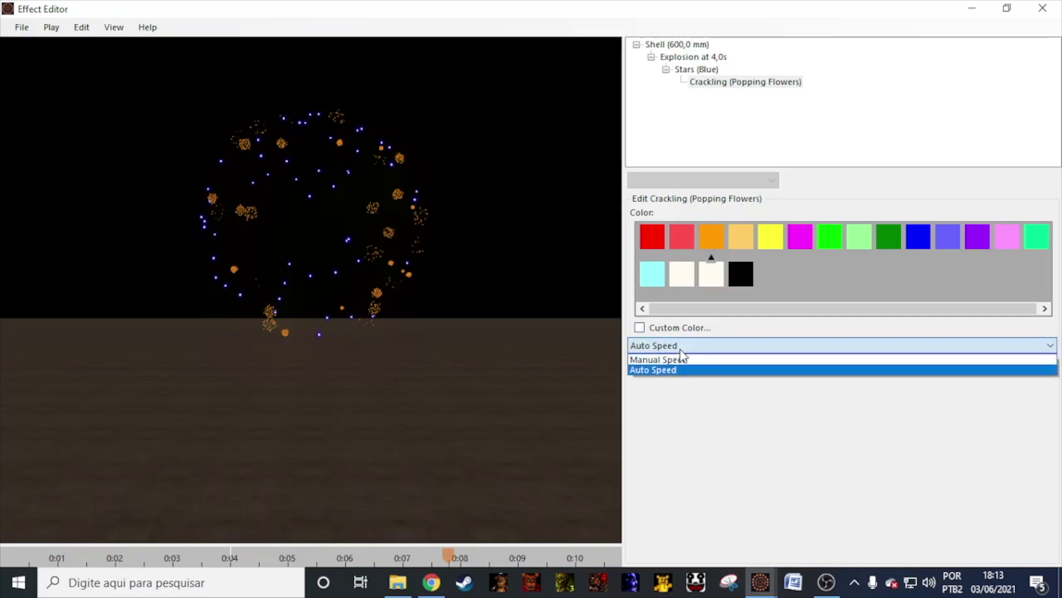
{"action": "left_click", "coordinate": [682, 359]}
{"action": "left_click_drag", "start_coordinate": [732, 382], "coordinate": [1024, 381]}
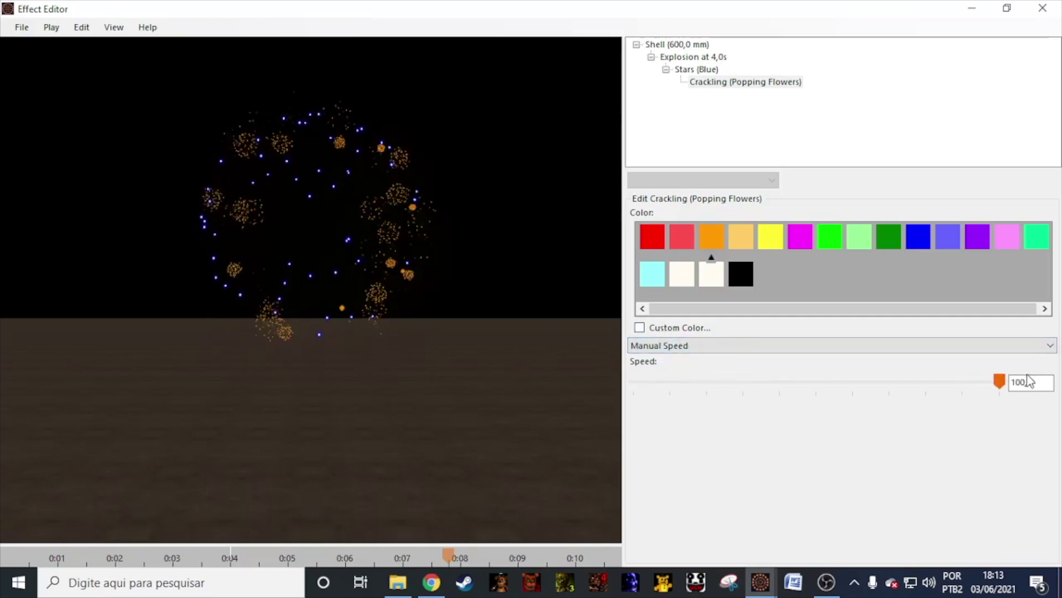
{"action": "left_click", "coordinate": [210, 564]}
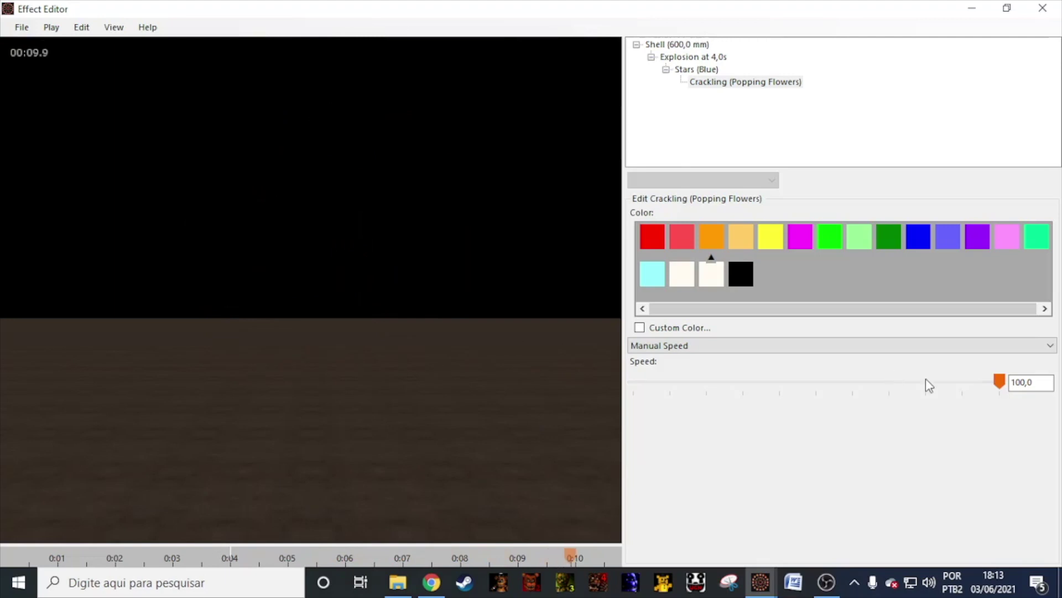
{"action": "double_click", "coordinate": [1023, 382]}
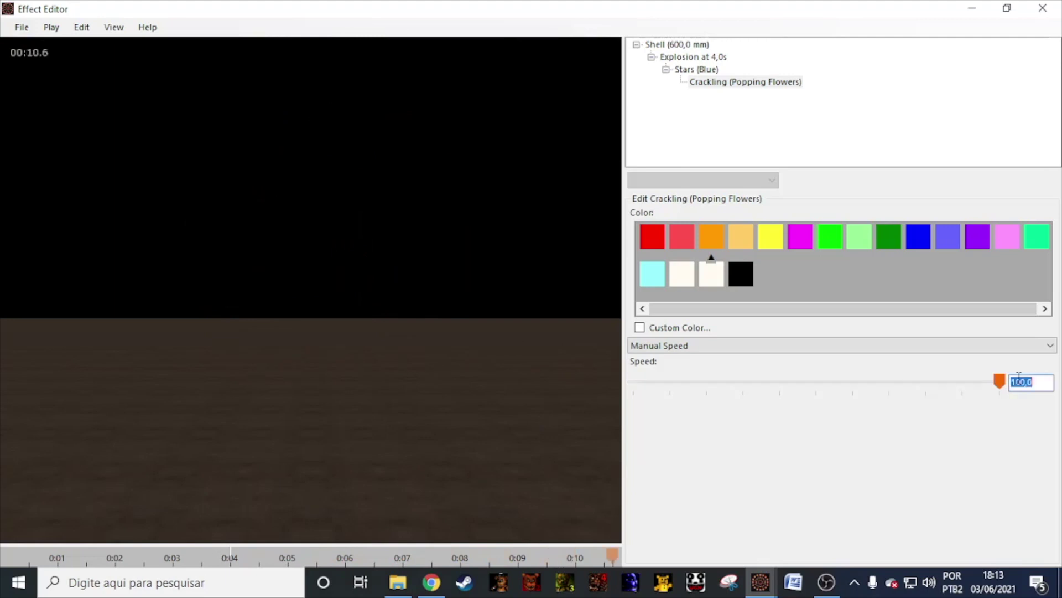
{"action": "left_click", "coordinate": [771, 87]}
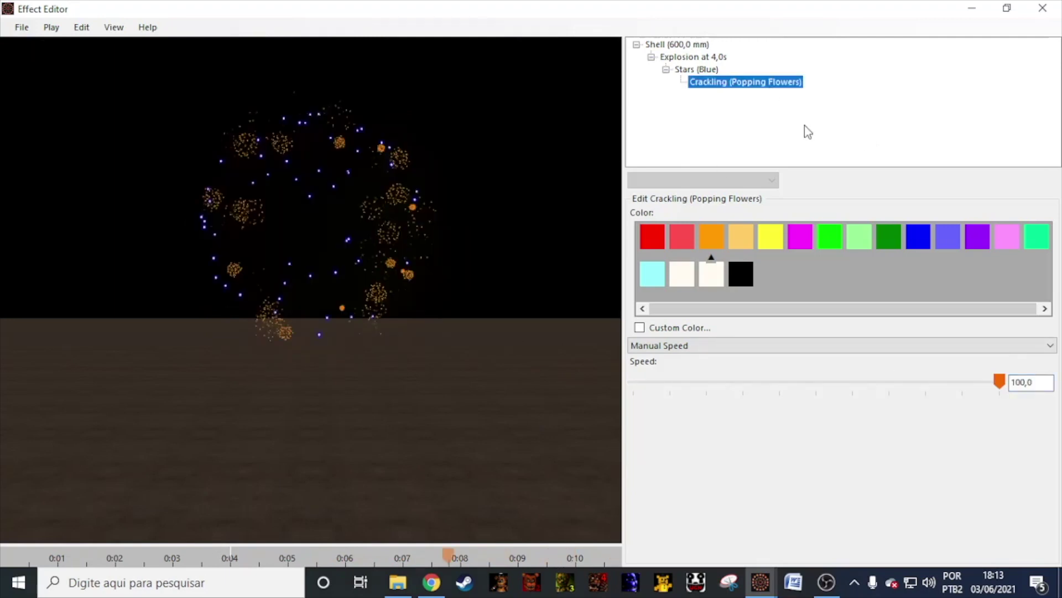
{"action": "key", "text": "Delete"}
{"action": "left_click", "coordinate": [703, 180]}
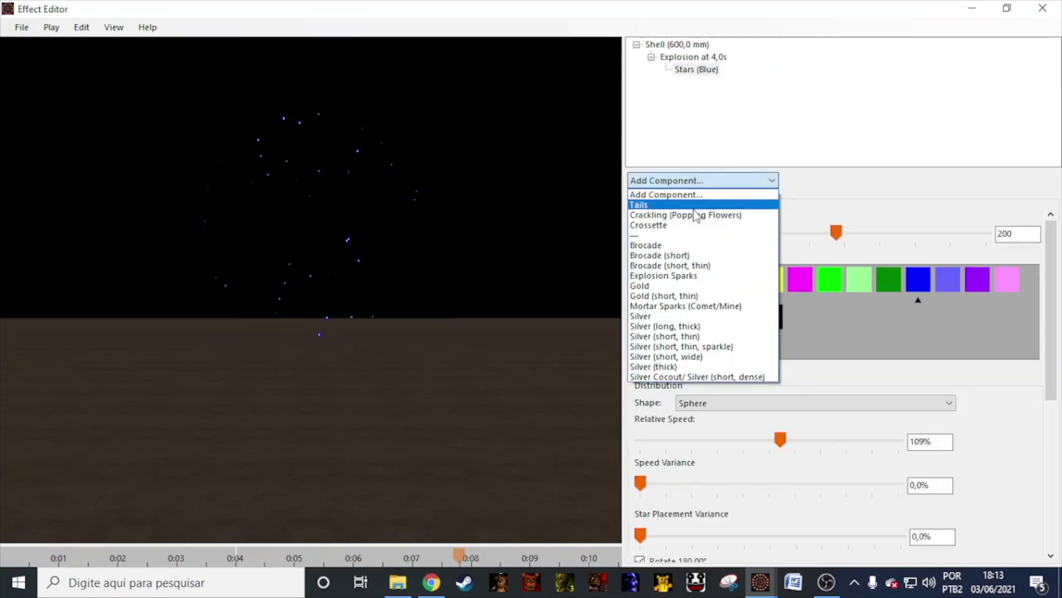
{"action": "left_click", "coordinate": [685, 224]}
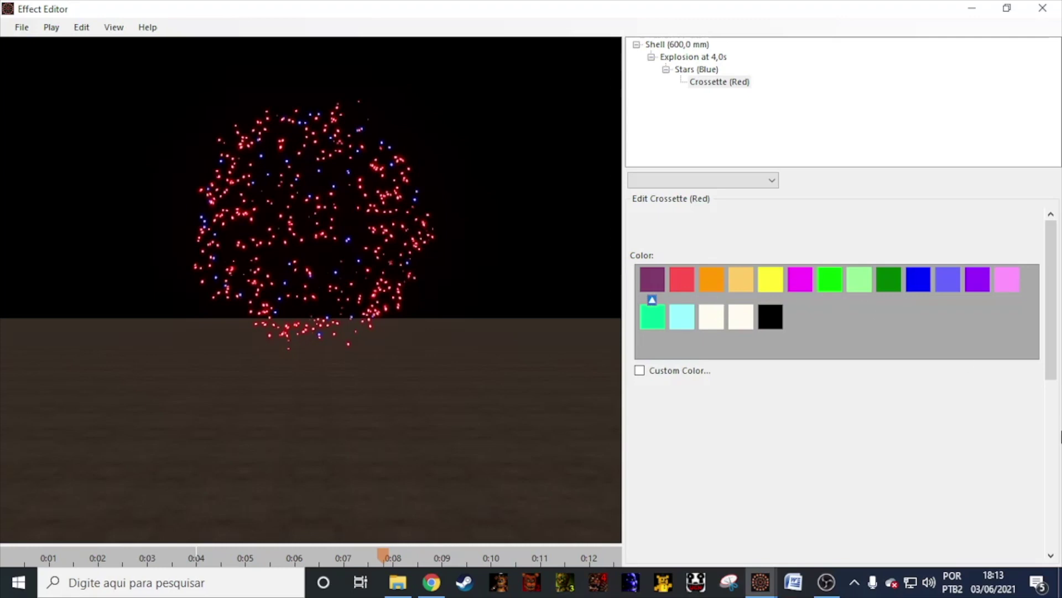
{"action": "scroll", "coordinate": [787, 344], "scroll_direction": "down", "scroll_amount": 5}
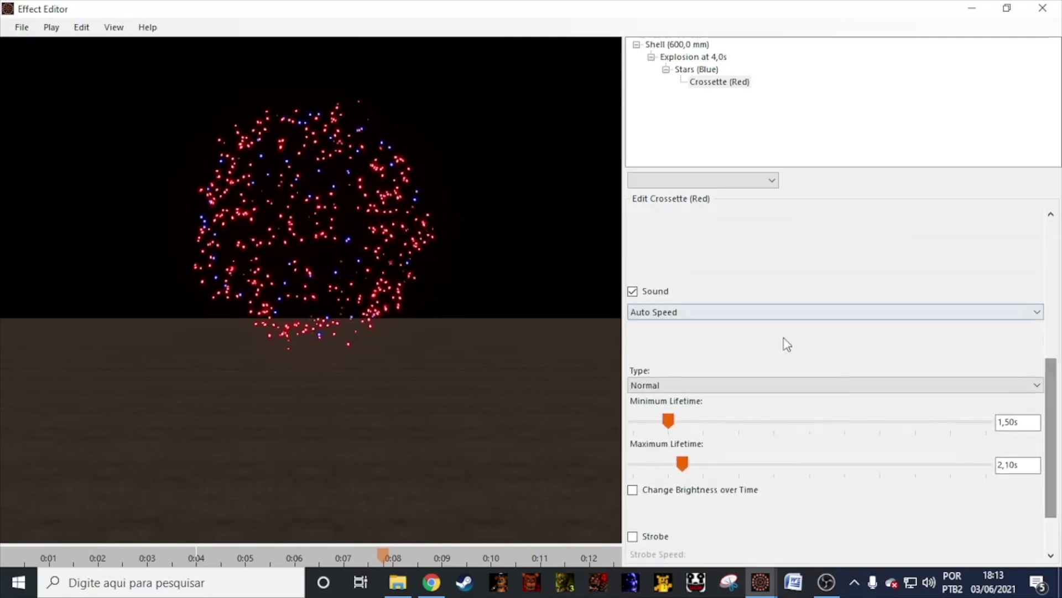
{"action": "left_click_drag", "start_coordinate": [1051, 437], "coordinate": [1052, 299]}
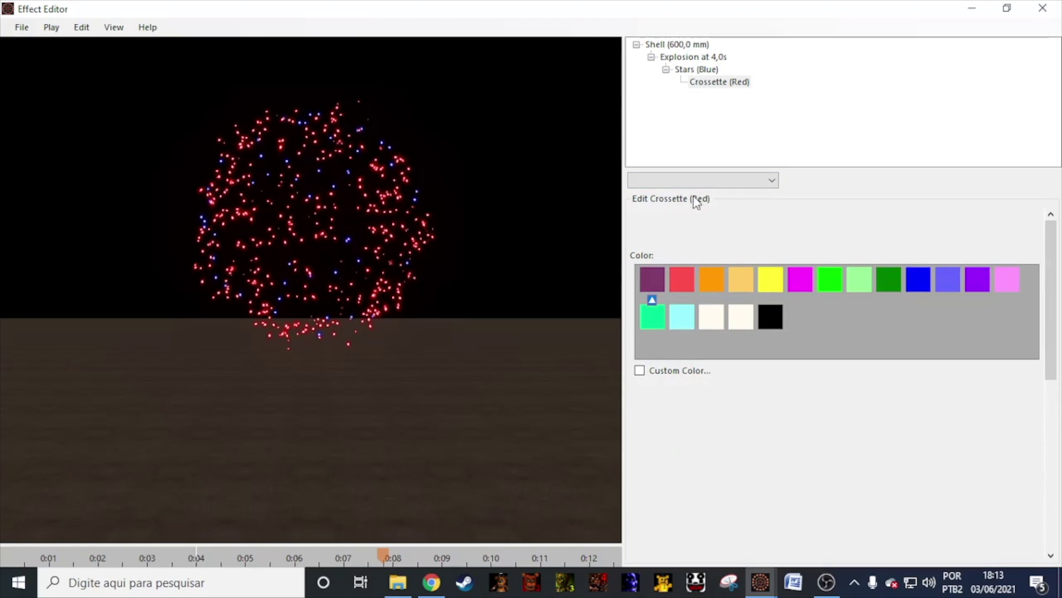
{"action": "left_click", "coordinate": [652, 279]}
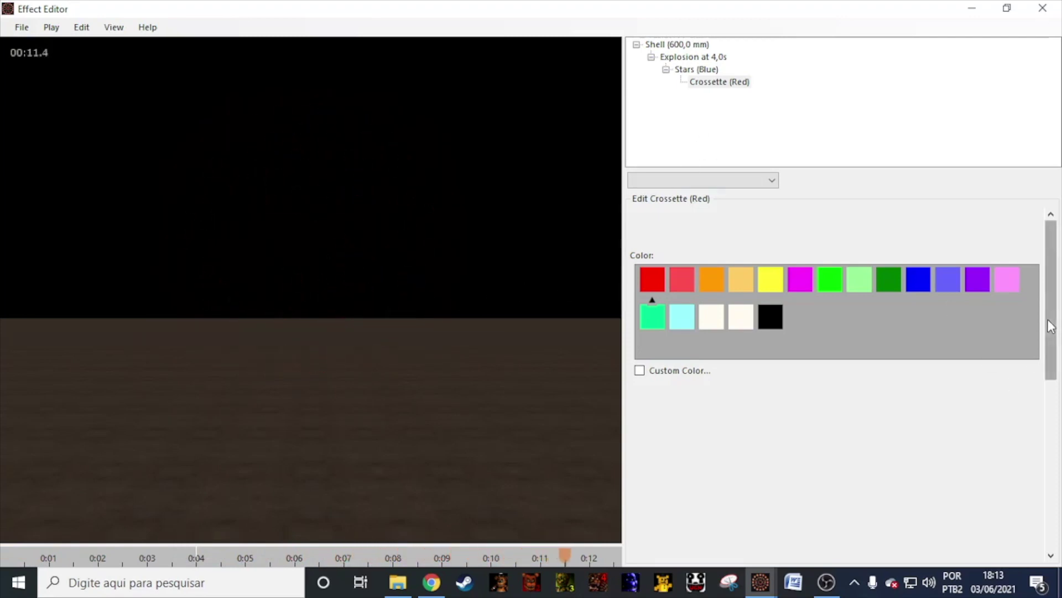
{"action": "left_click", "coordinate": [747, 82]}
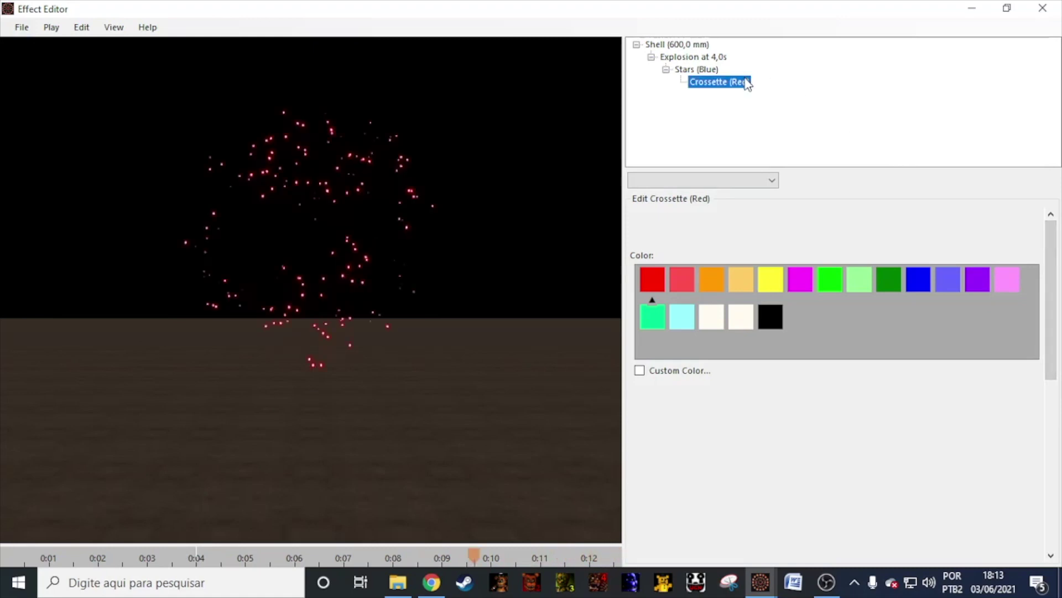
{"action": "key", "text": "Delete"}
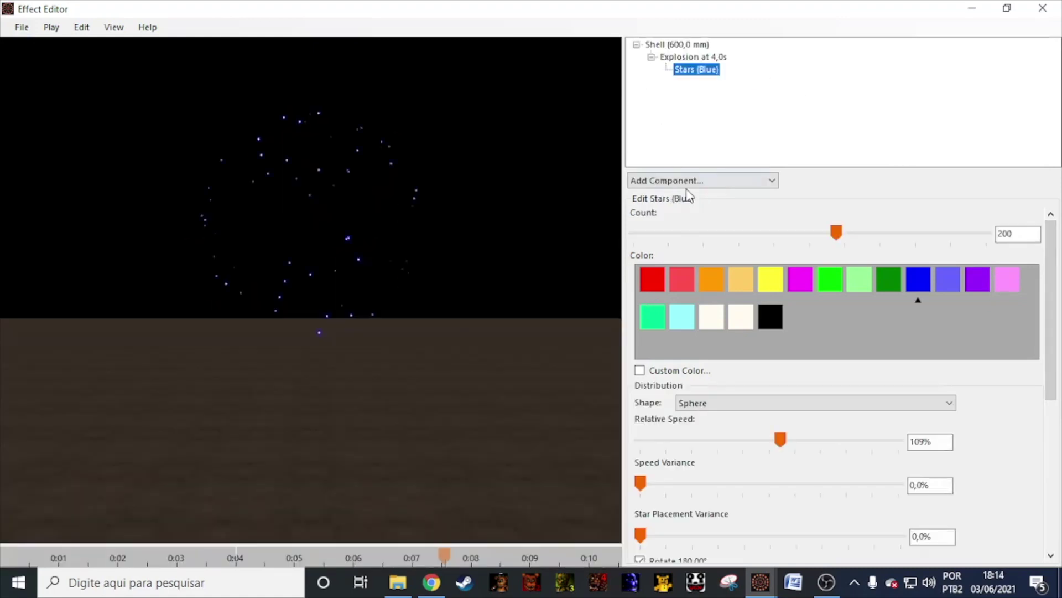
{"action": "left_click", "coordinate": [689, 182]}
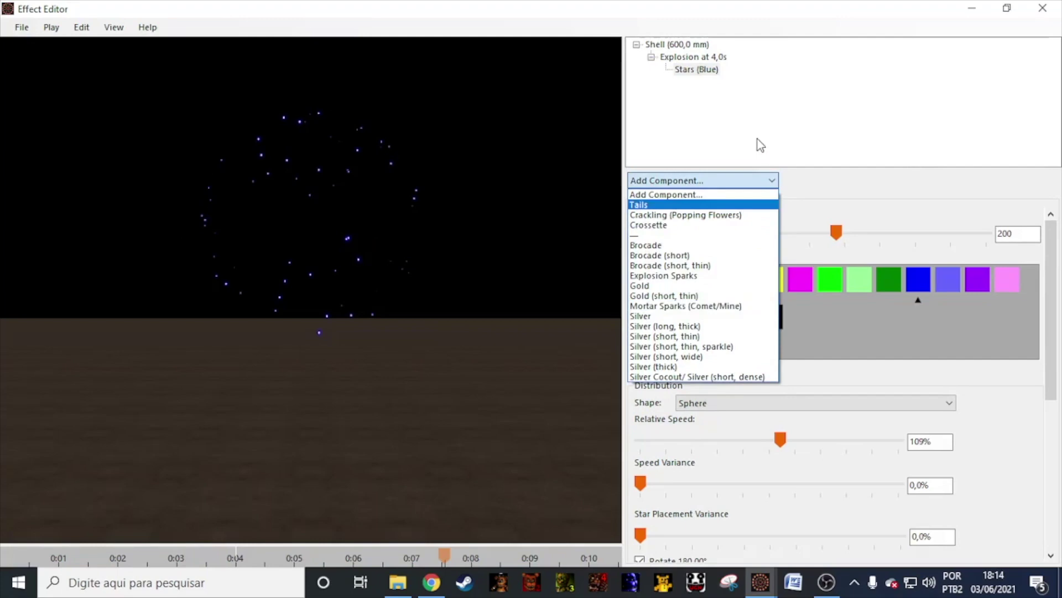